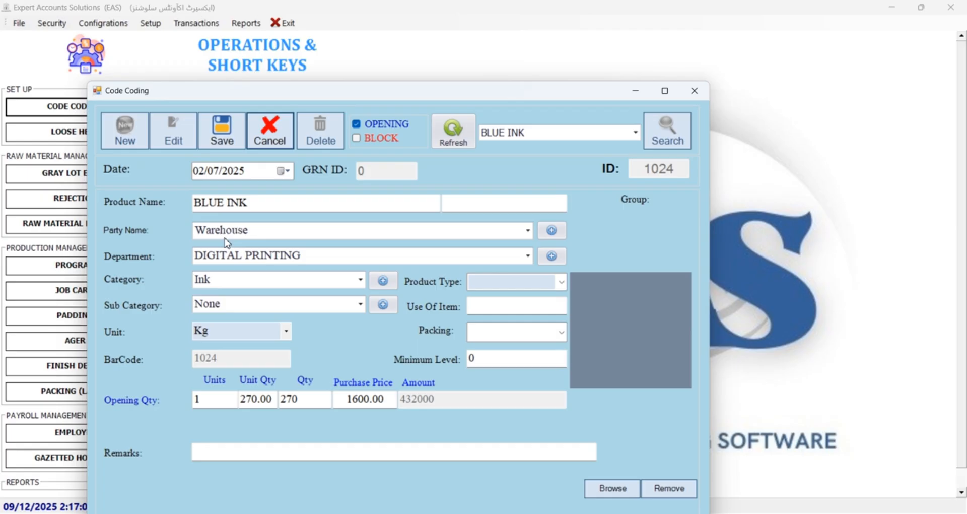
Browse the list of saved products in the Code Coding form and close the form.
click(636, 132)
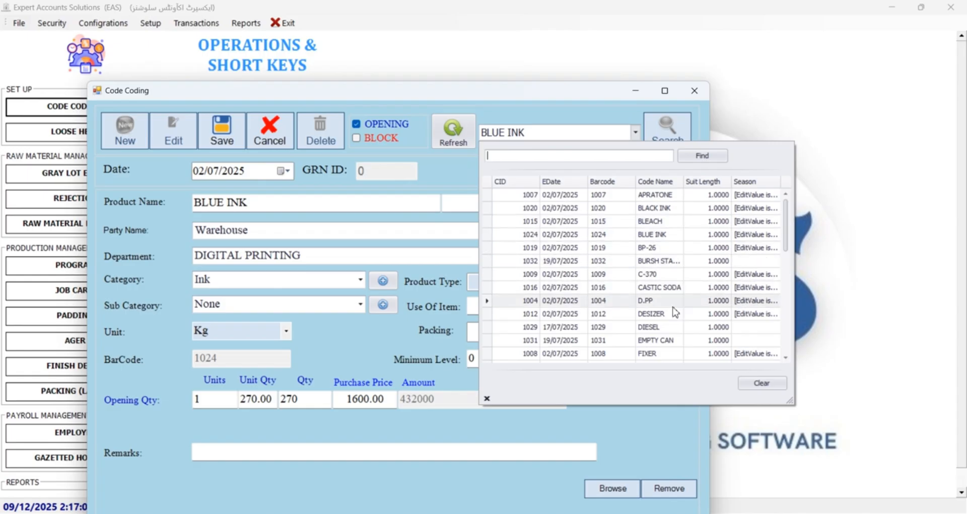
scroll(674, 285, down, 4)
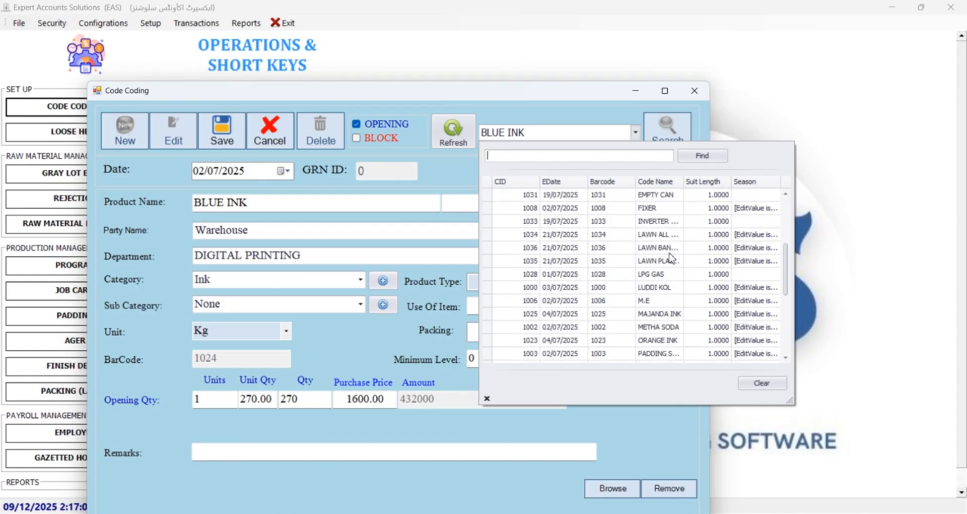
scroll(672, 259, down, 2)
click(443, 159)
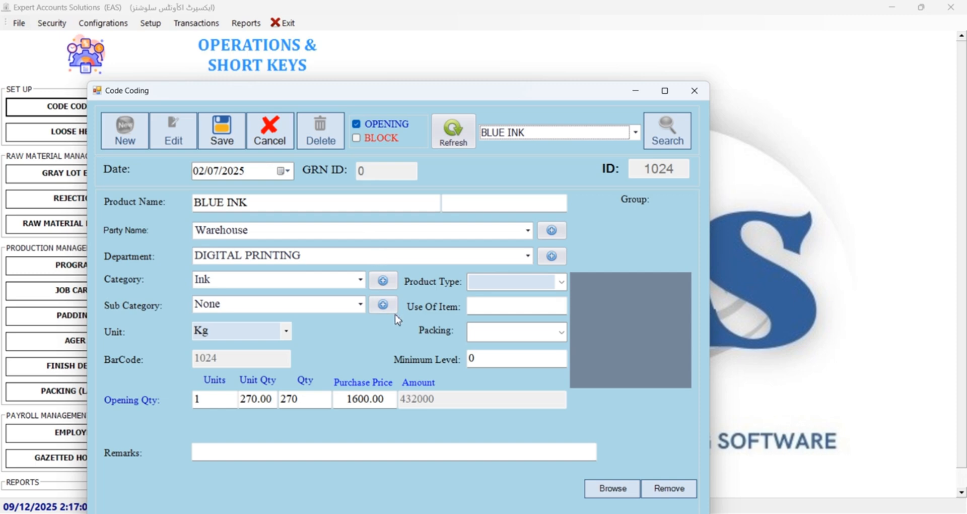
click(695, 90)
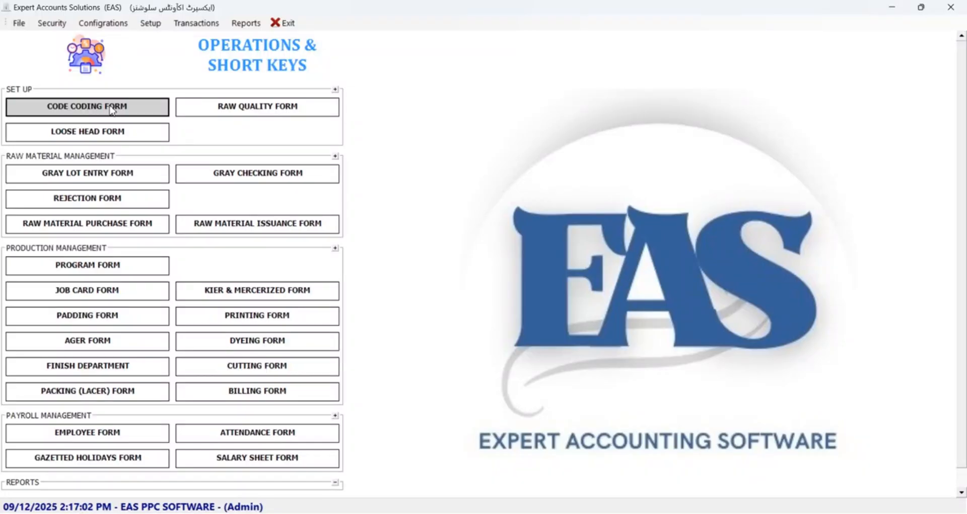
Look up the 84x64/40x40 record in the Raw Quality form and open the search list of the Loose Stock Head form.
click(236, 119)
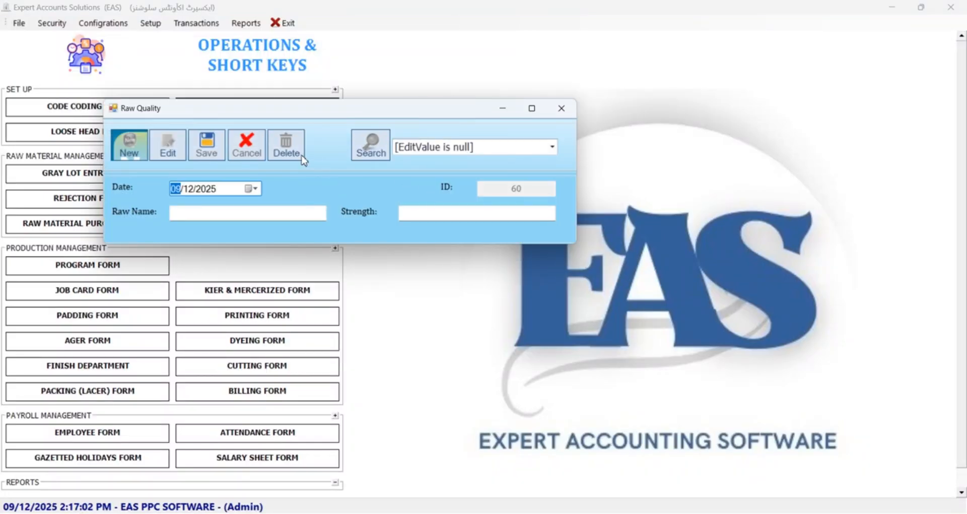
click(247, 151)
click(515, 152)
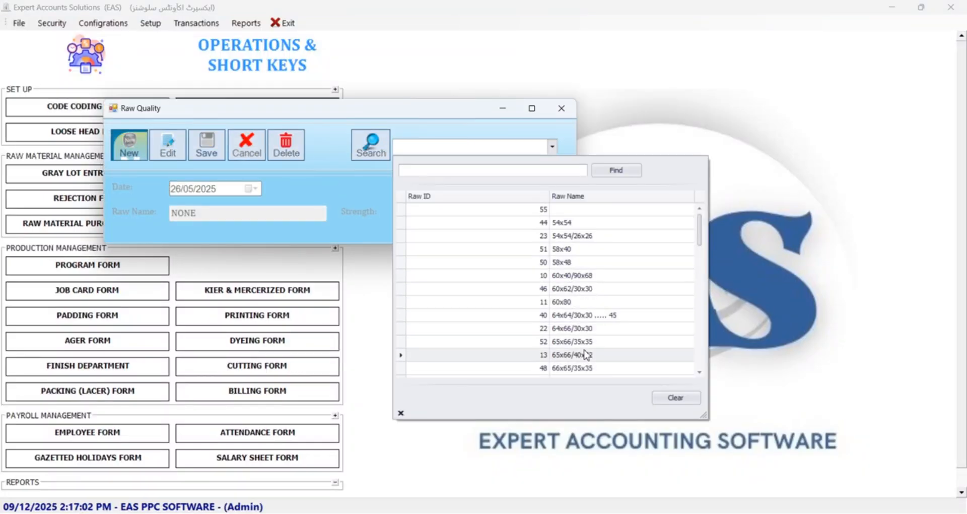
scroll(585, 353, down, 3)
scroll(579, 337, down, 8)
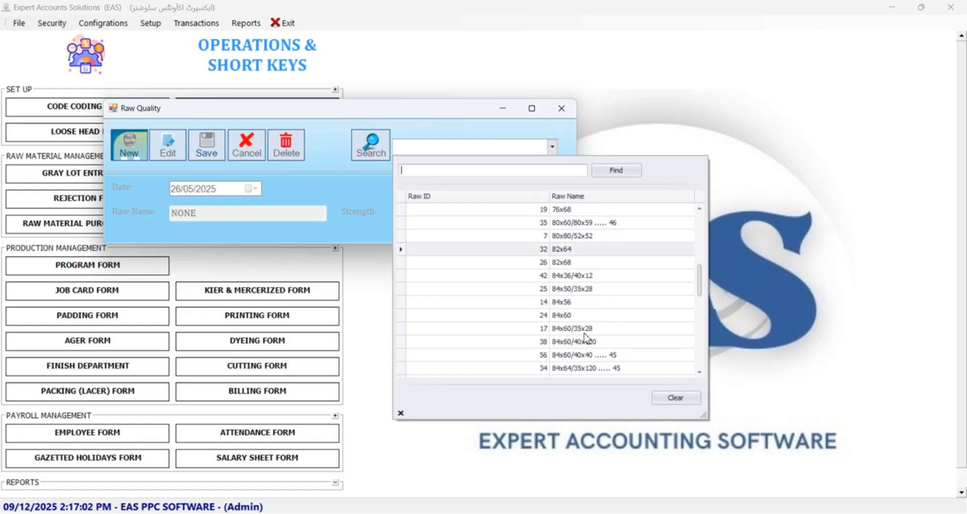
click(569, 290)
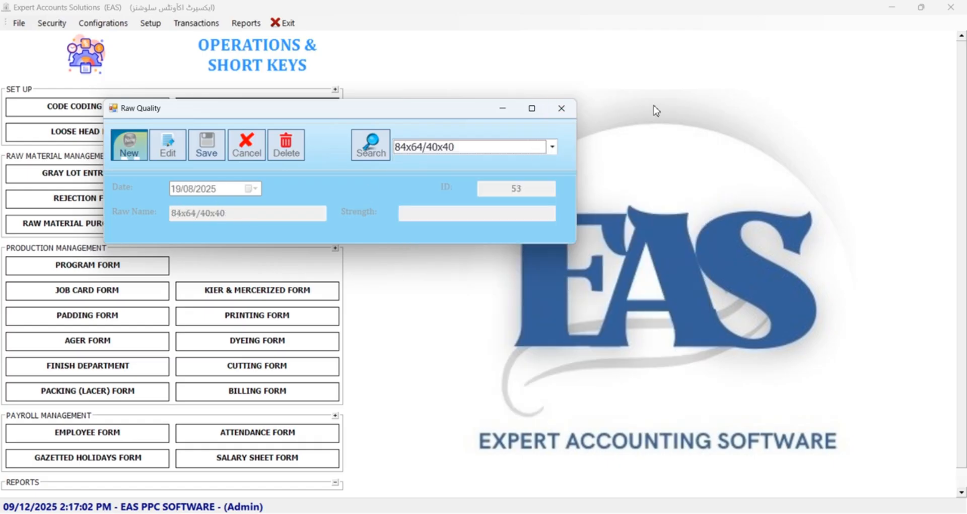
click(562, 108)
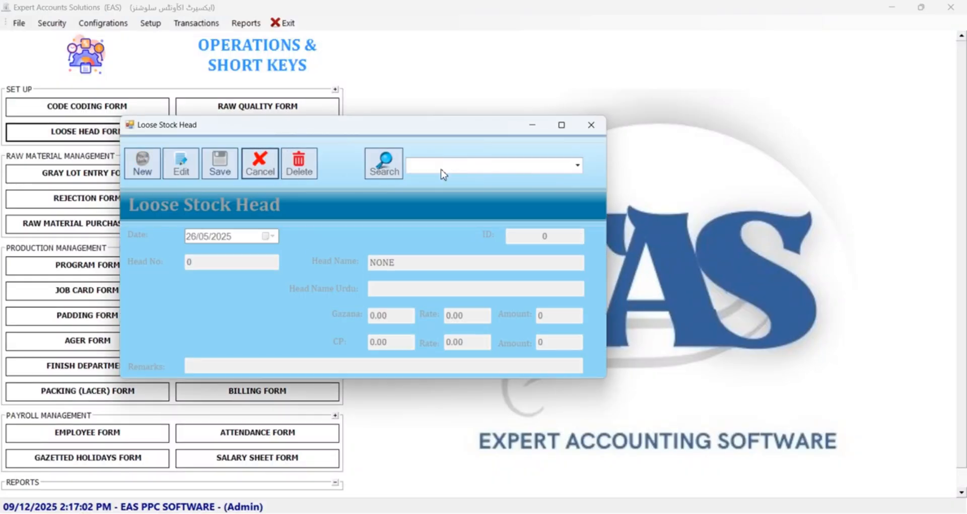
click(442, 170)
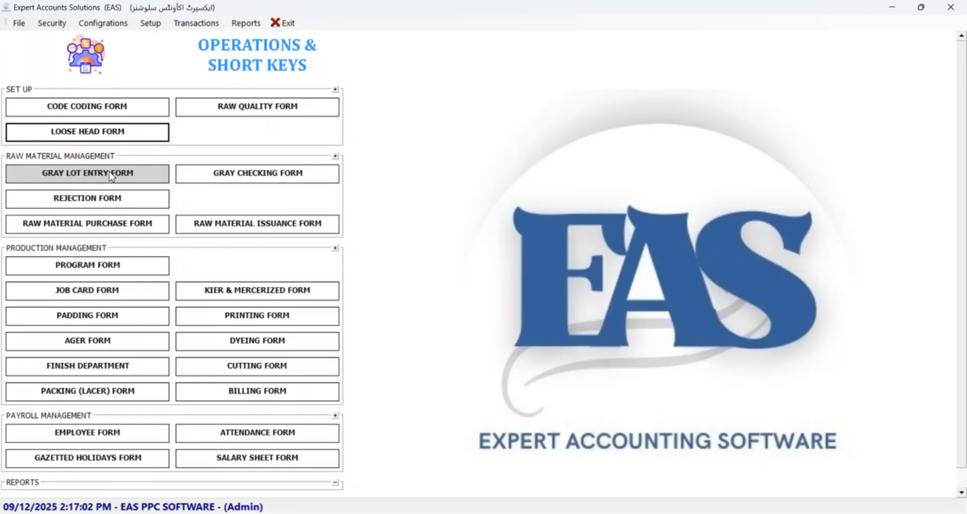
Start a new gray lot entry for party SAA Textiles with bilty number 1190 and goods ALI GUDZ.
click(86, 172)
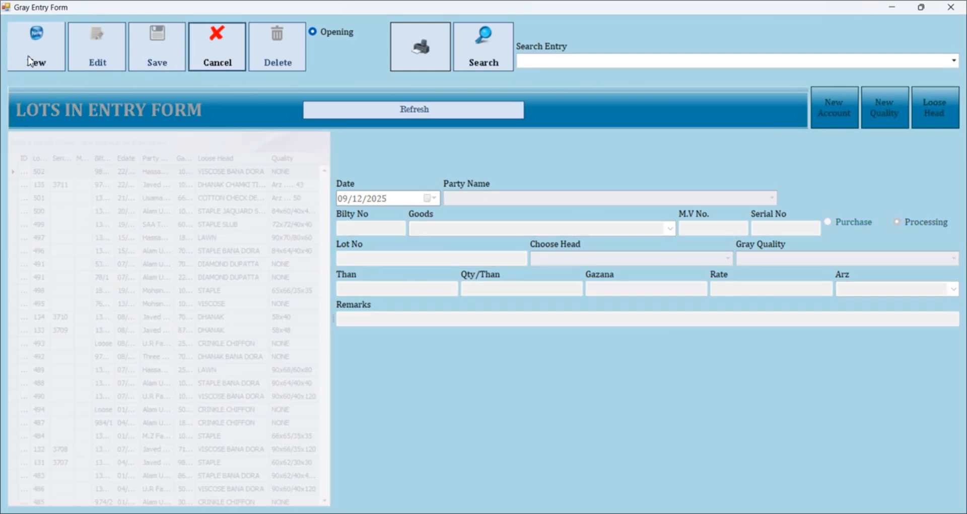
click(629, 201)
text(SAA Textiles)
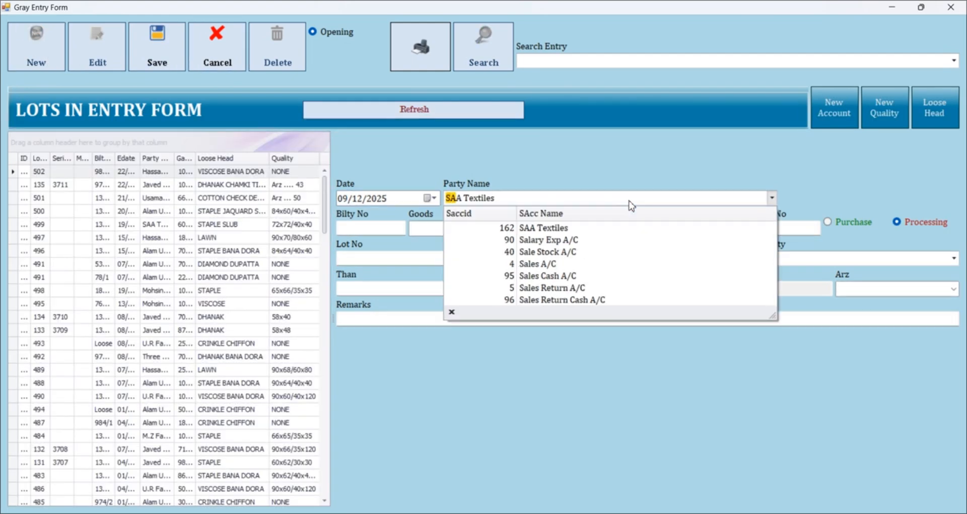
key(Return)
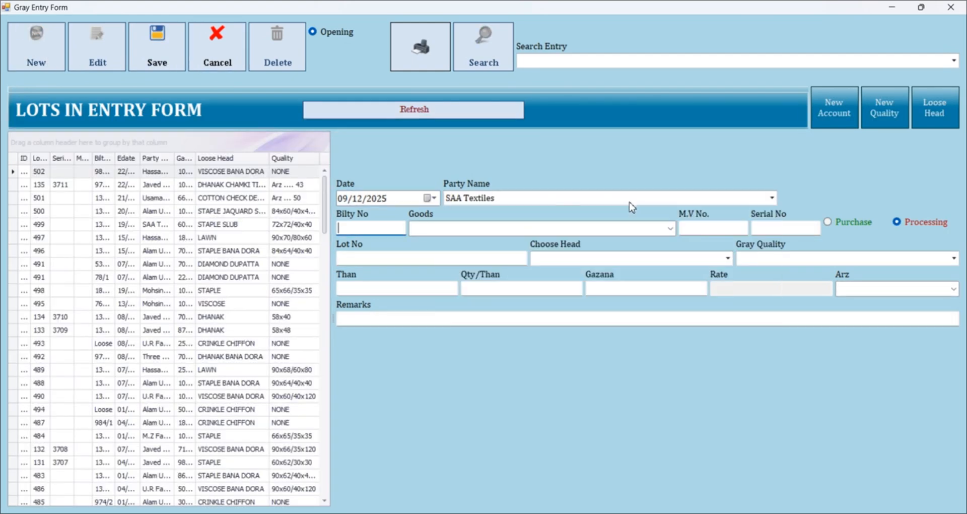
text(1190)
key(Return)
text(ALI GUDZ)
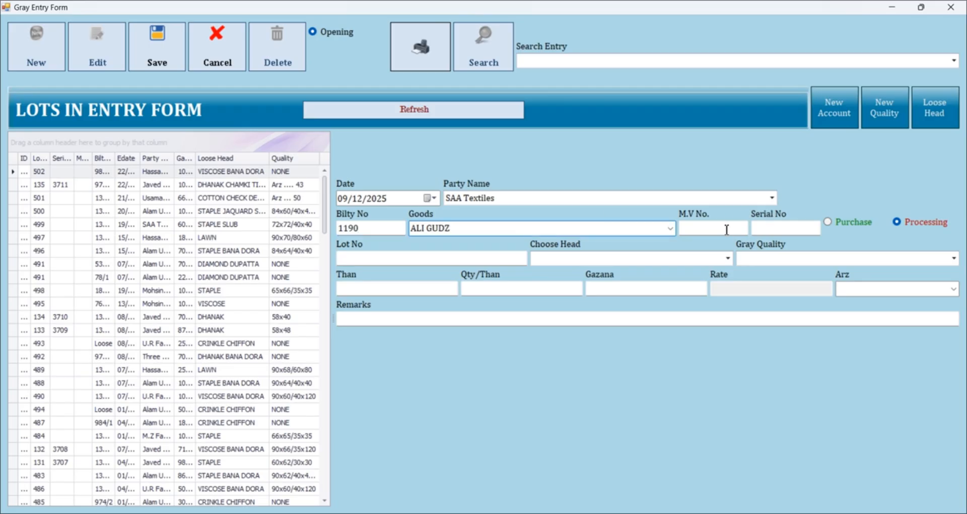
Enter 1234 as the M.V. number, the serial number and the lot number of the entry.
click(727, 229)
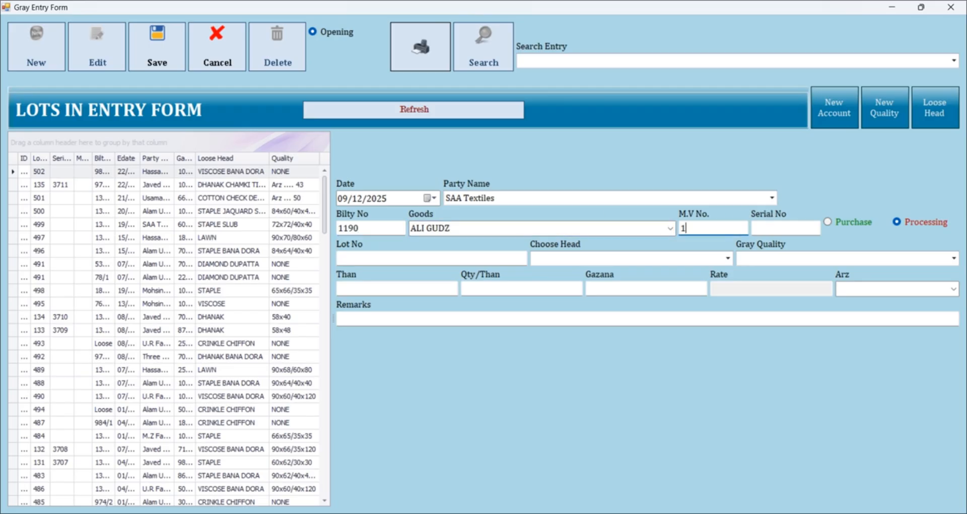
click(812, 227)
text(1234)
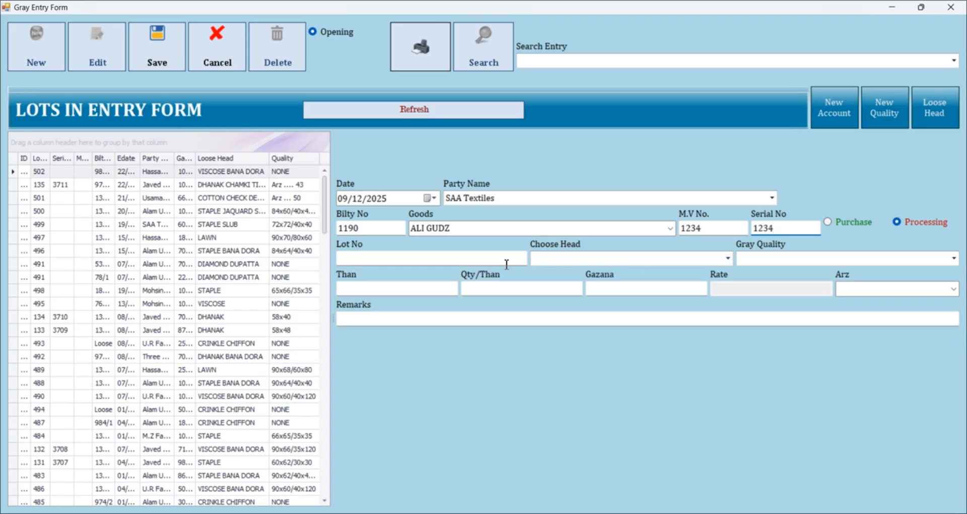
click(507, 262)
Choose COTTON as the loose head and 72x68/52x80 as the gray quality.
click(636, 260)
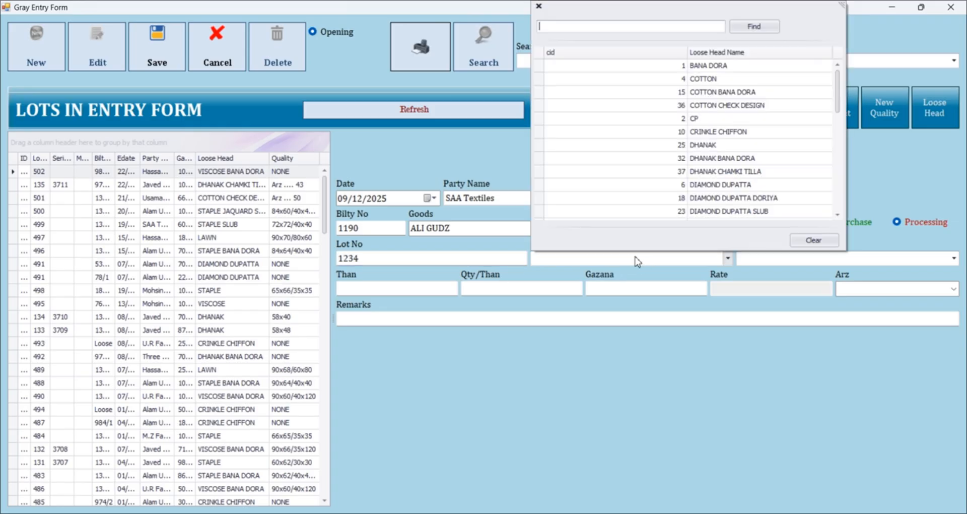
double_click(702, 80)
click(797, 270)
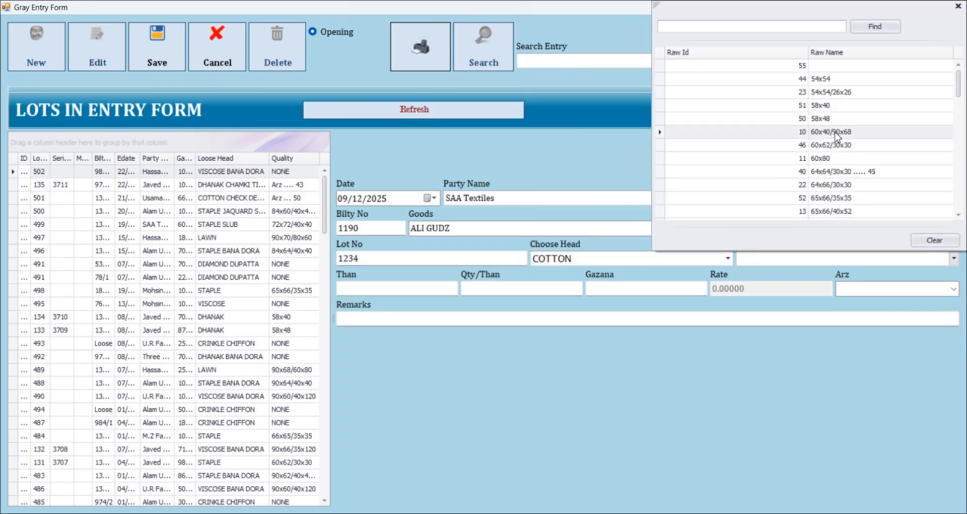
scroll(845, 176, down, 3)
double_click(847, 220)
Set the lot's Than to 120 and its Gazana to 34000, leaving Qty/Than and Arz empty.
click(387, 294)
text(120)
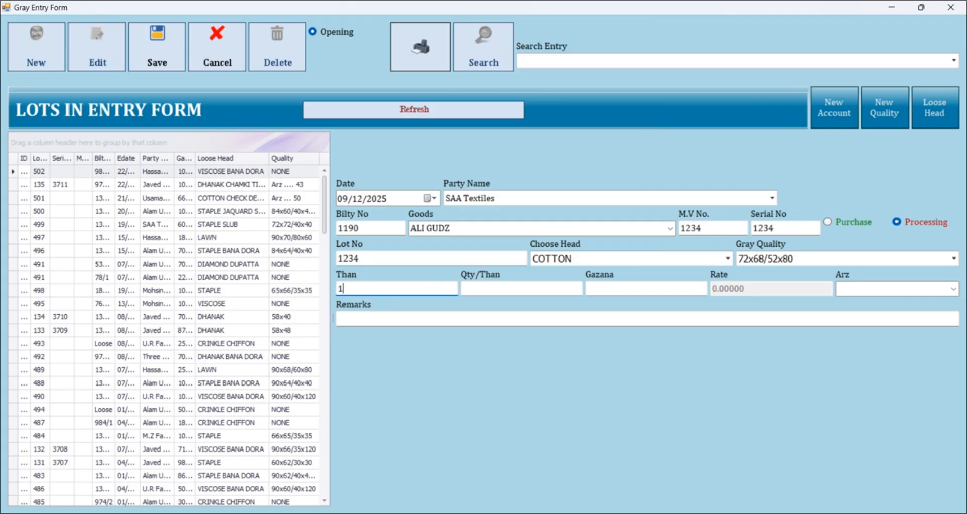
key(Tab)
key(Tab)
text(34000)
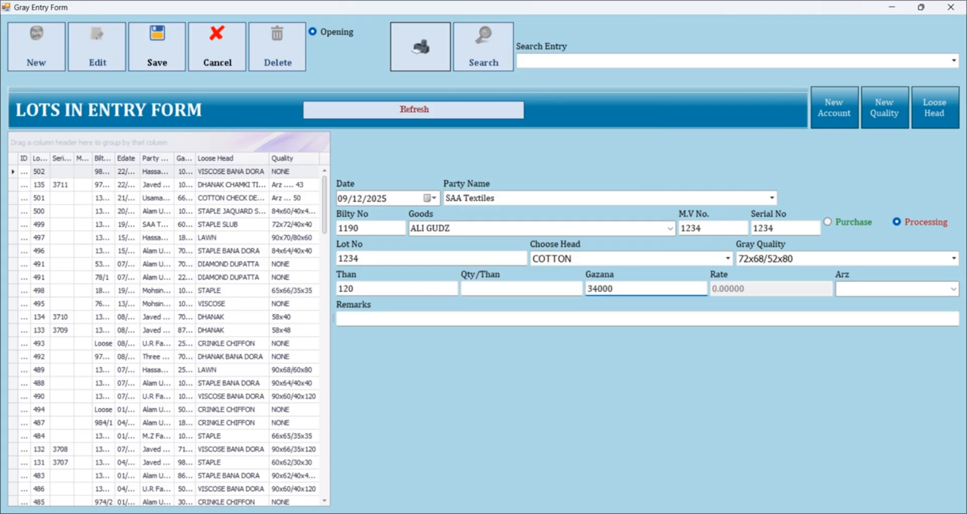
click(910, 292)
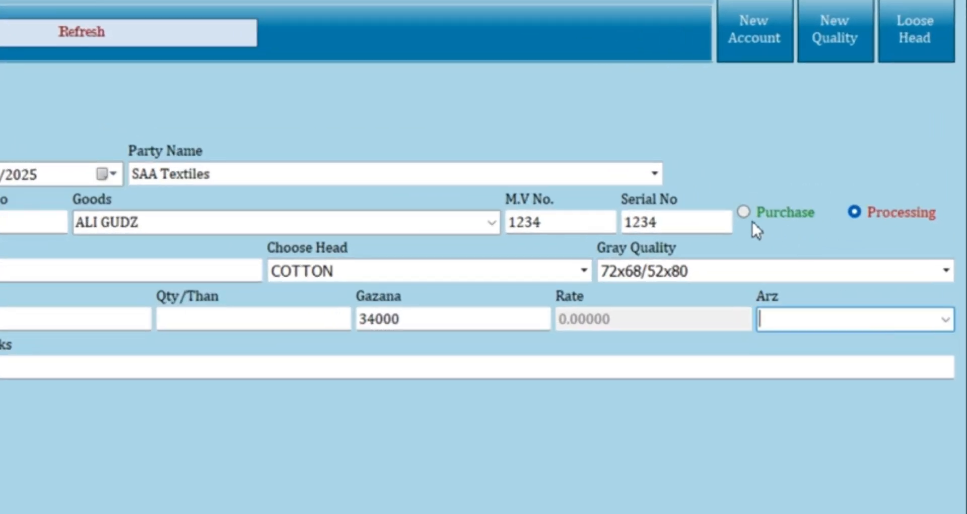
Switch the entry type to Purchase and back to Processing, and save the gray lot entry.
click(765, 213)
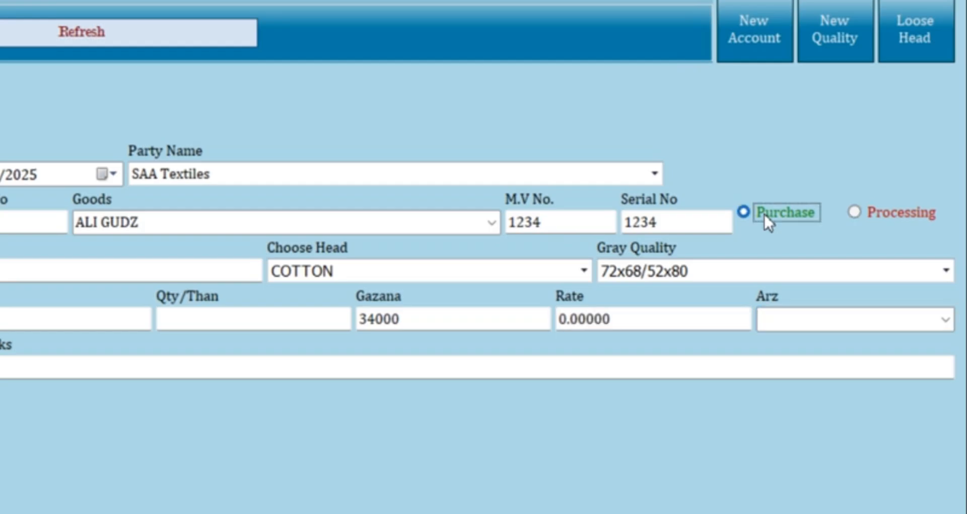
click(879, 218)
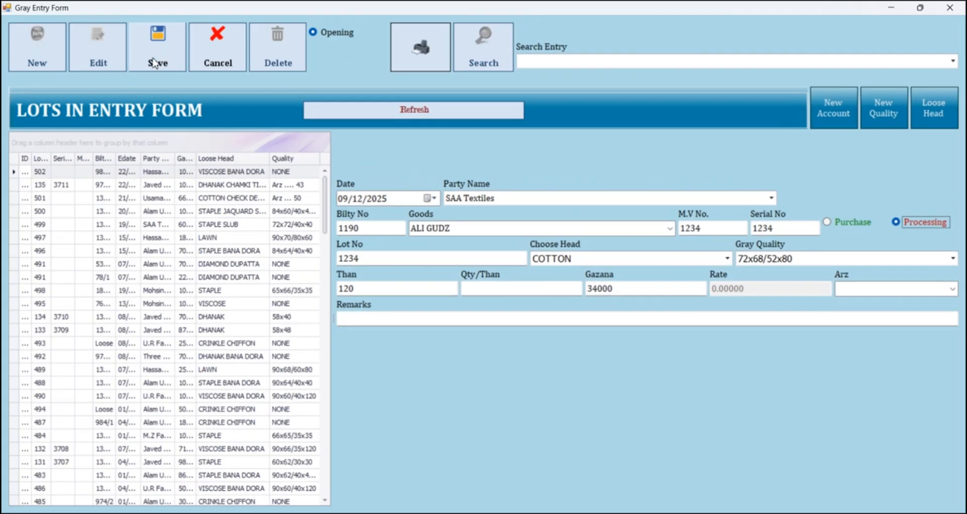
click(155, 63)
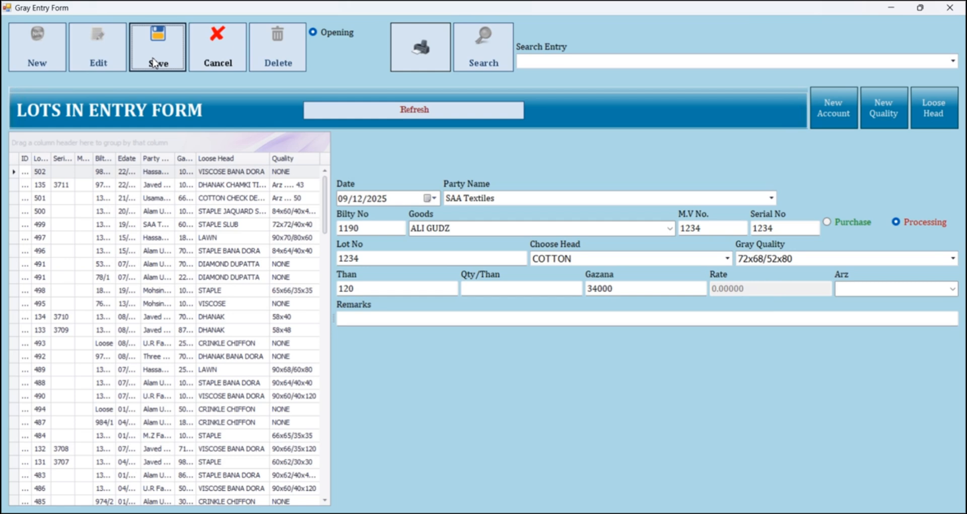
click(502, 299)
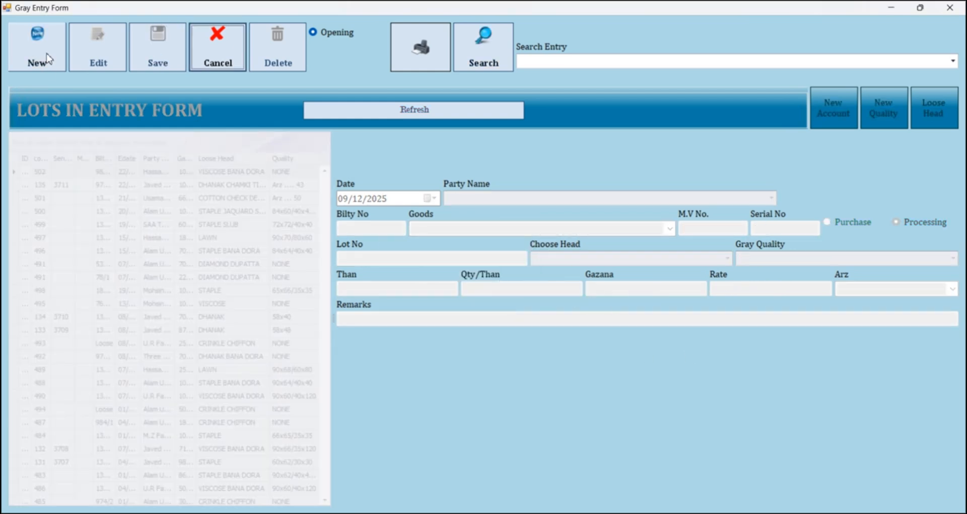
Start another blank lot entry and widen the Gazana column in the list of saved lots.
click(47, 58)
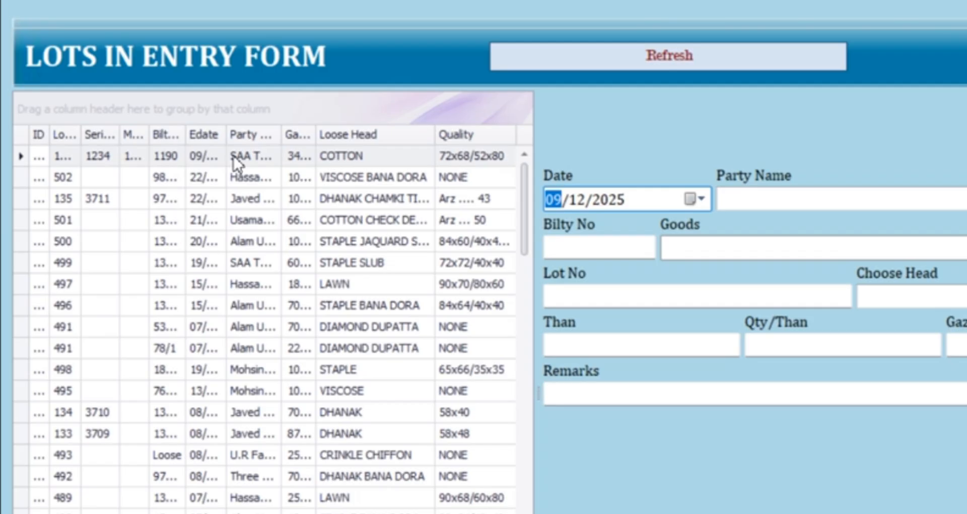
drag(175, 161, 187, 162)
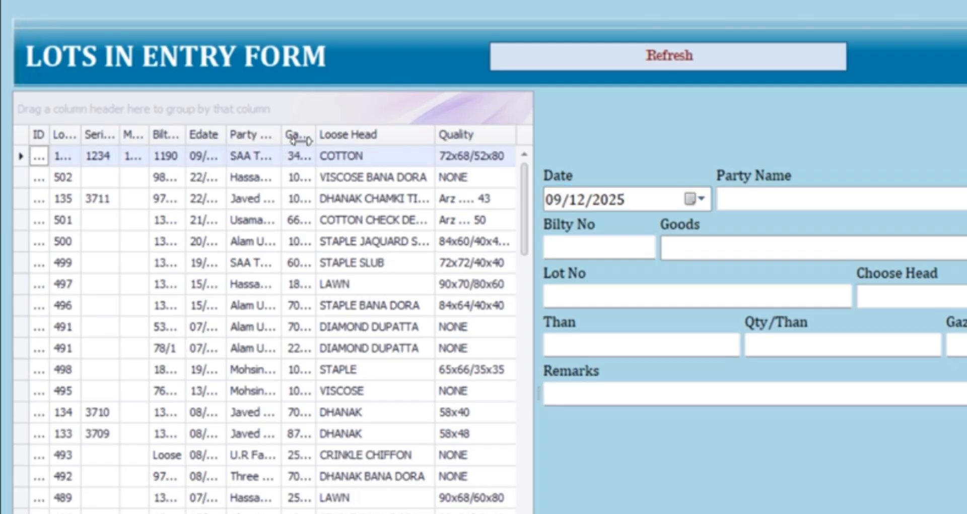
drag(302, 142, 271, 141)
double_click(305, 140)
drag(338, 139, 327, 137)
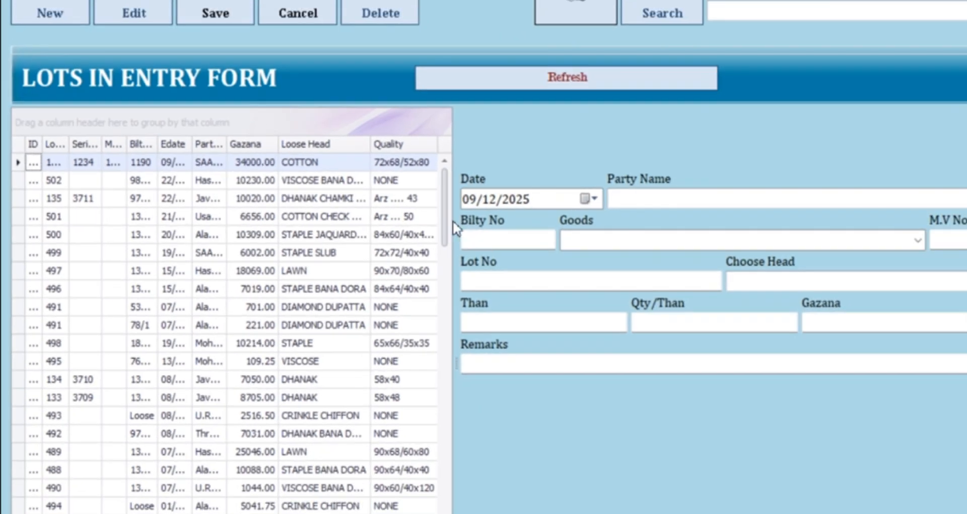
drag(528, 229, 365, 120)
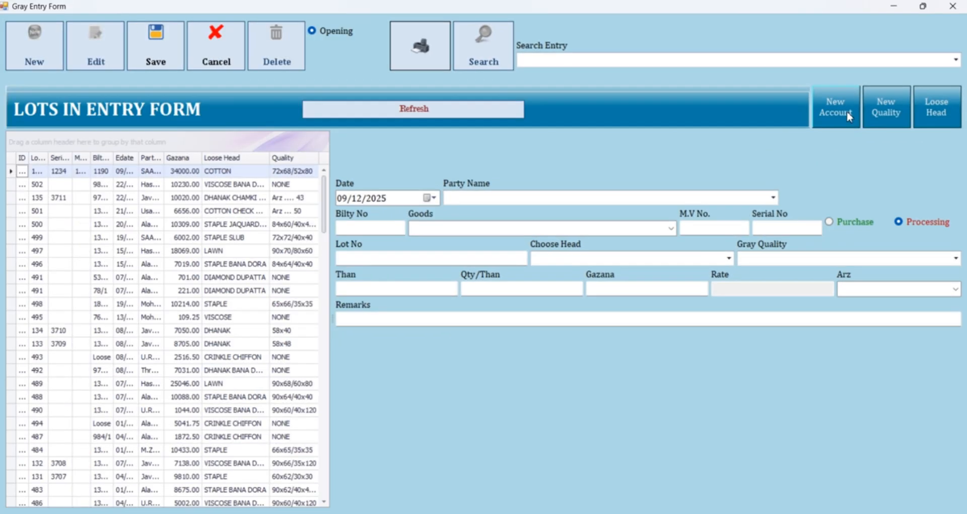
View the Sub Account Opening Form for new accounts and close it without entering anything.
click(847, 111)
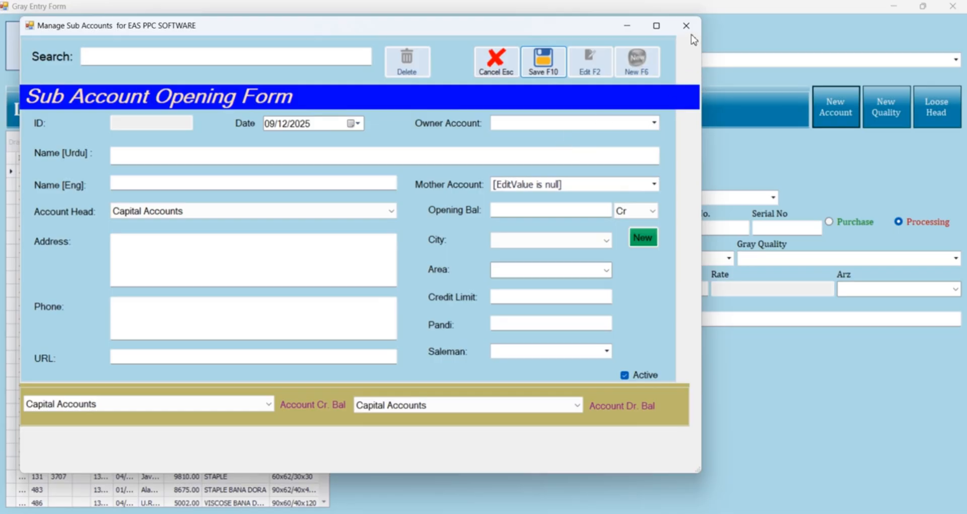
click(687, 26)
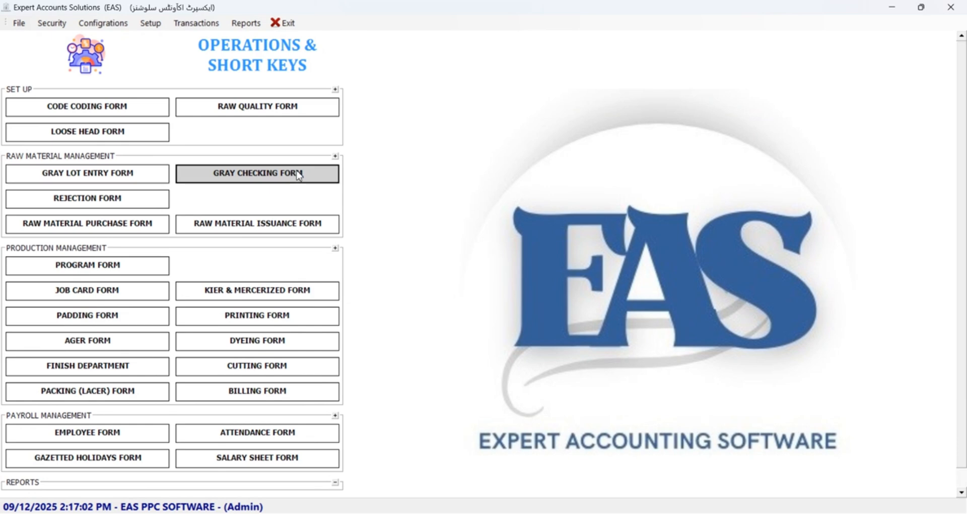
Open the Gray Checking Form, filter its lots to PENDING and browse the list.
click(315, 171)
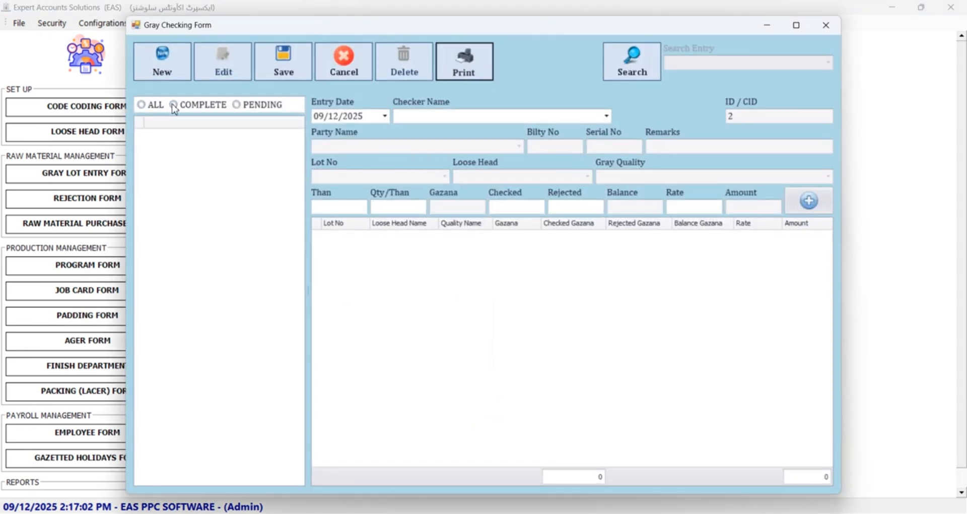
click(258, 105)
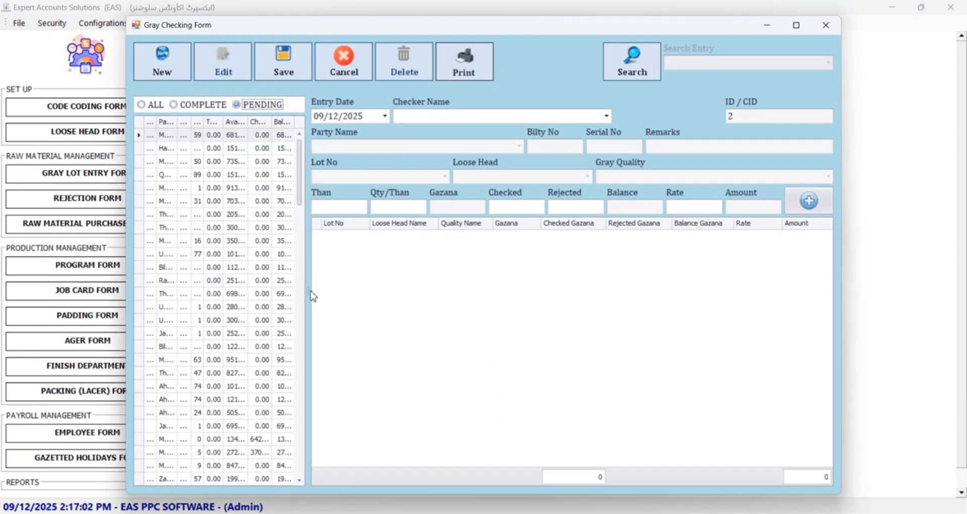
scroll(255, 156, down, 10)
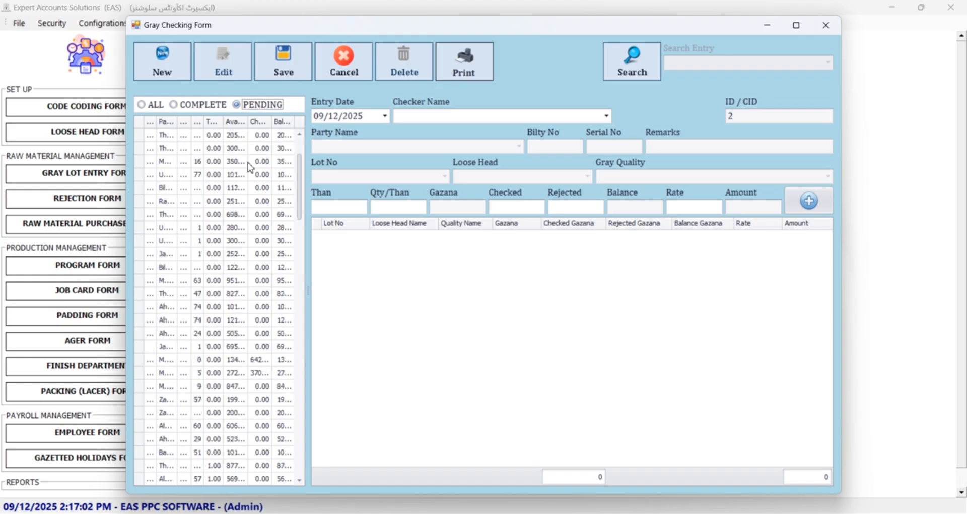
scroll(249, 171, up, 12)
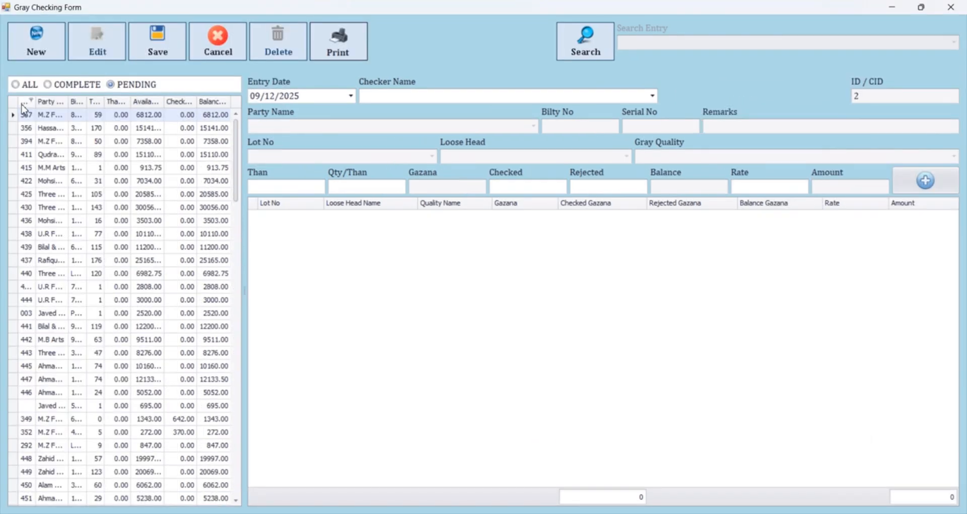
Filter the pending lots by lot number 1234 and load the SAA Textiles lot into the checking entry.
right_click(25, 105)
click(66, 271)
click(27, 115)
text(12)
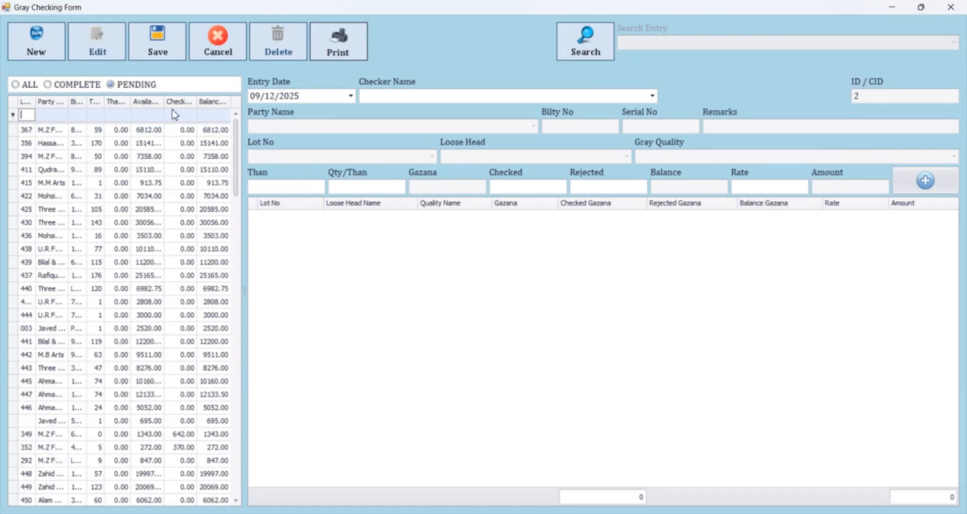
text(34)
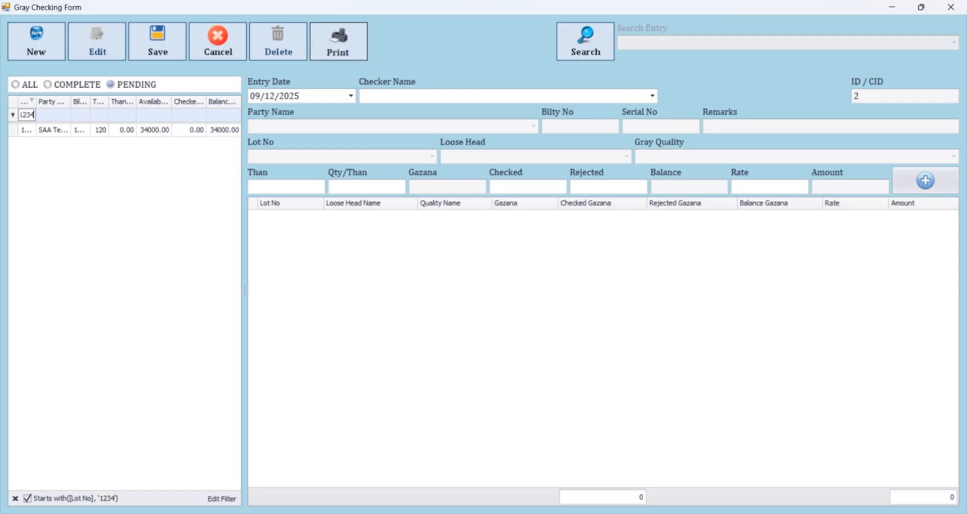
click(175, 130)
Enter 34000 as the checked gazana and choose Adeel Brothers as the checker.
click(523, 191)
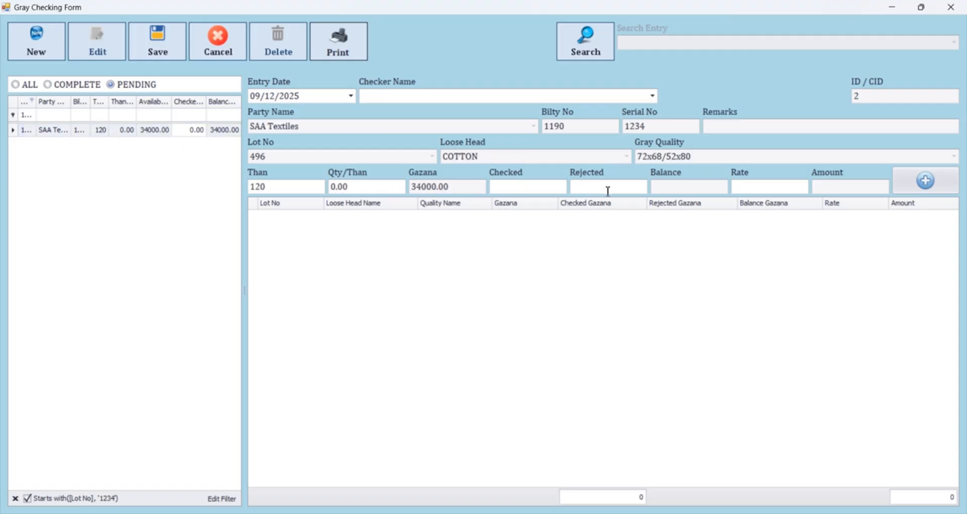
text(34000)
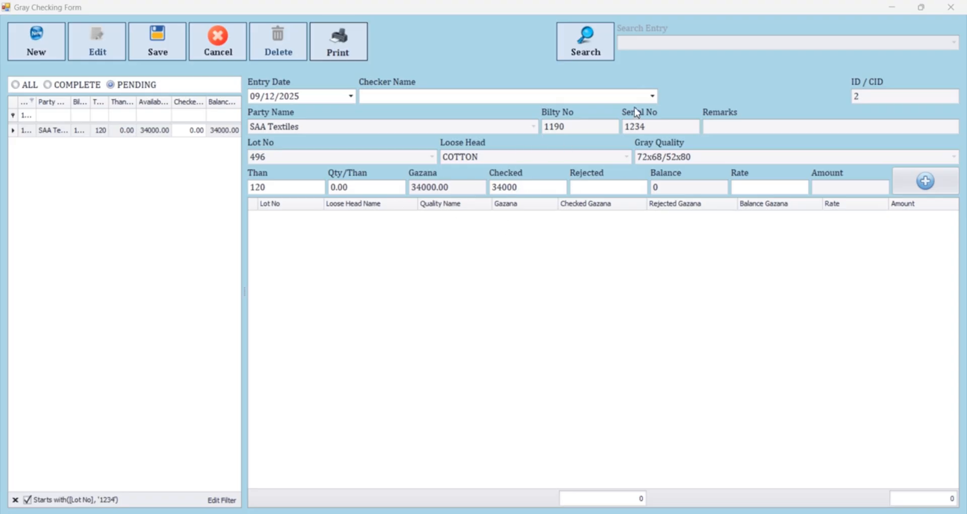
click(653, 96)
click(446, 158)
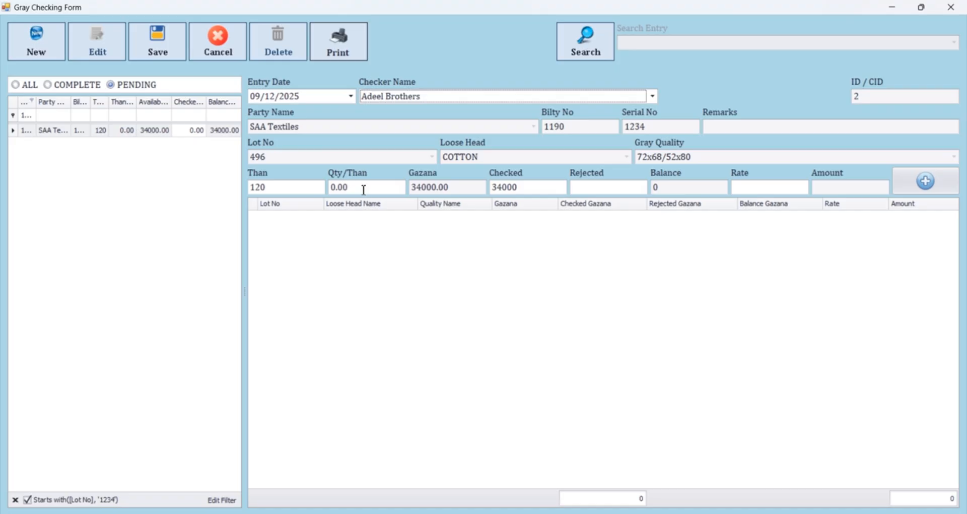
Set the checking rate to 0.5, add the lot to the entry's lines and save the gray checking entry.
click(605, 185)
click(751, 189)
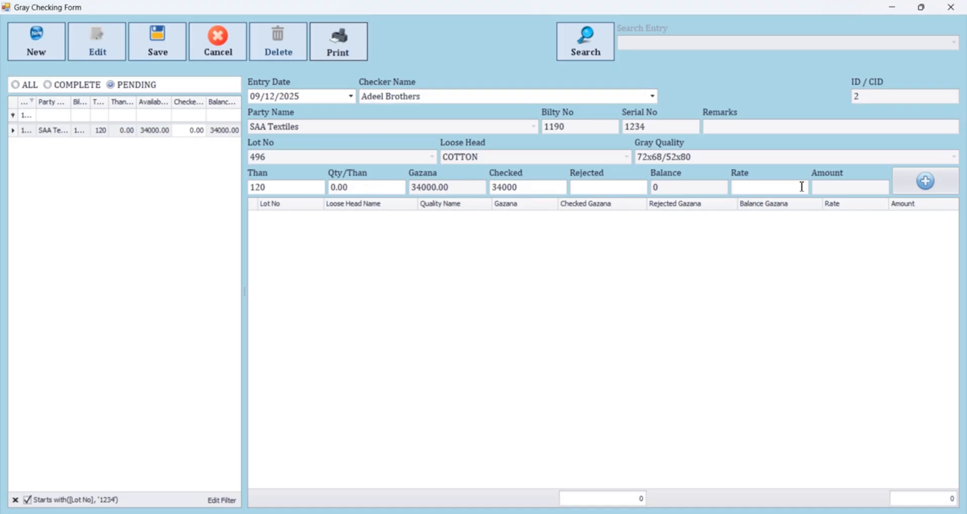
text(0.5)
click(926, 183)
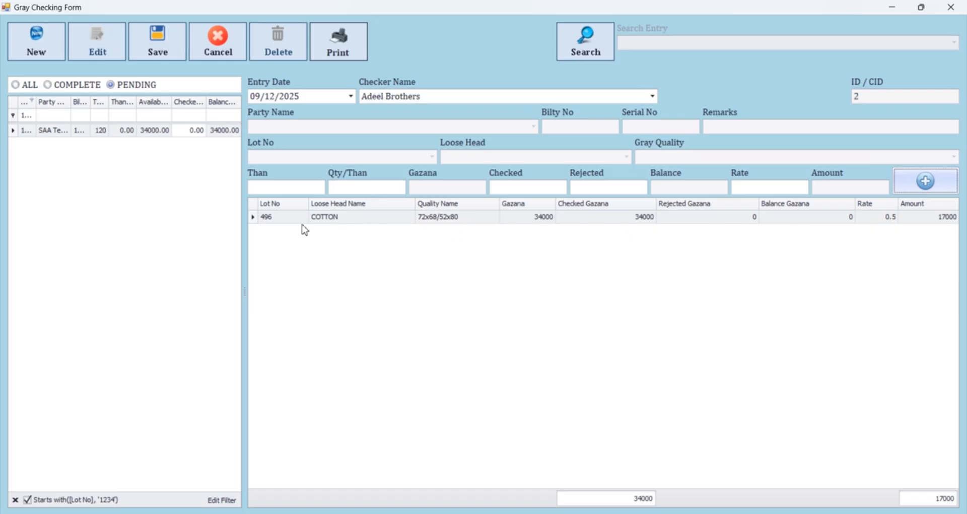
click(157, 43)
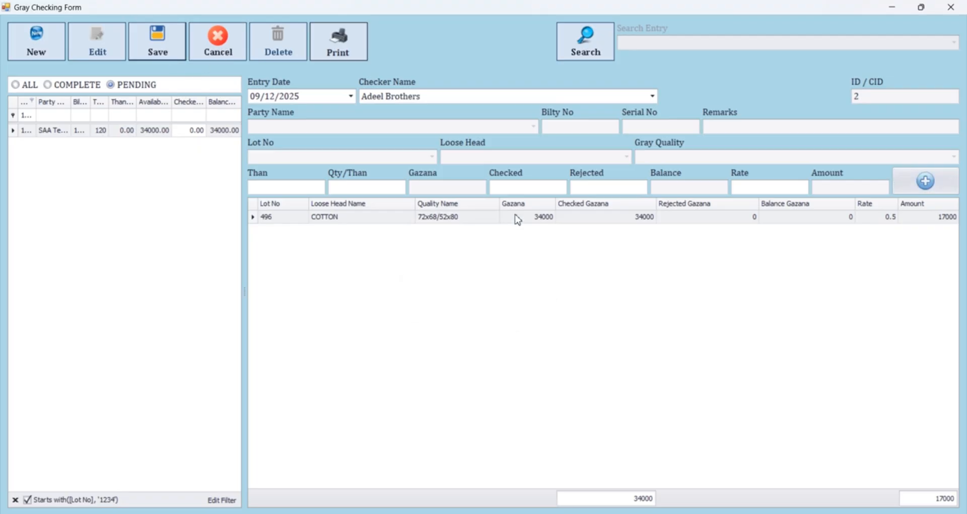
click(494, 283)
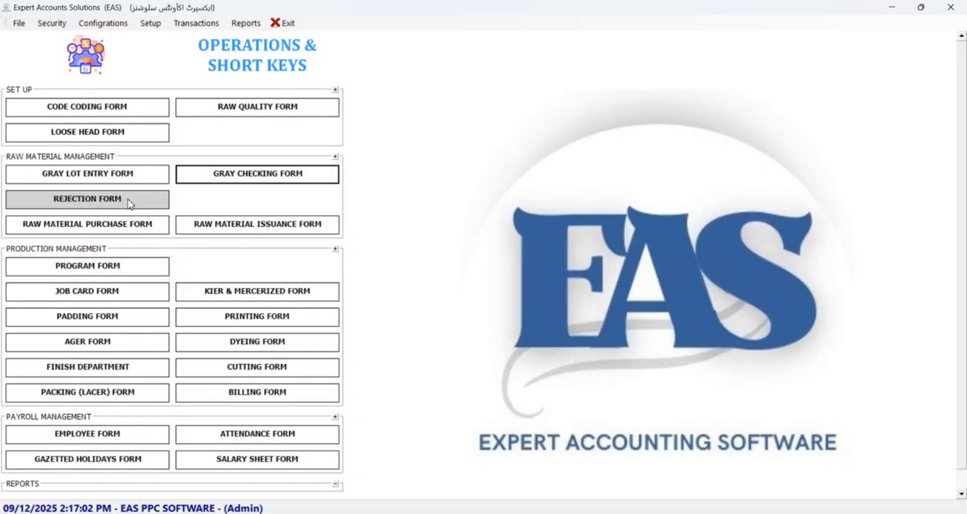
Open the Rejection Form, load lot 1234 into it and close the form without saving.
click(130, 204)
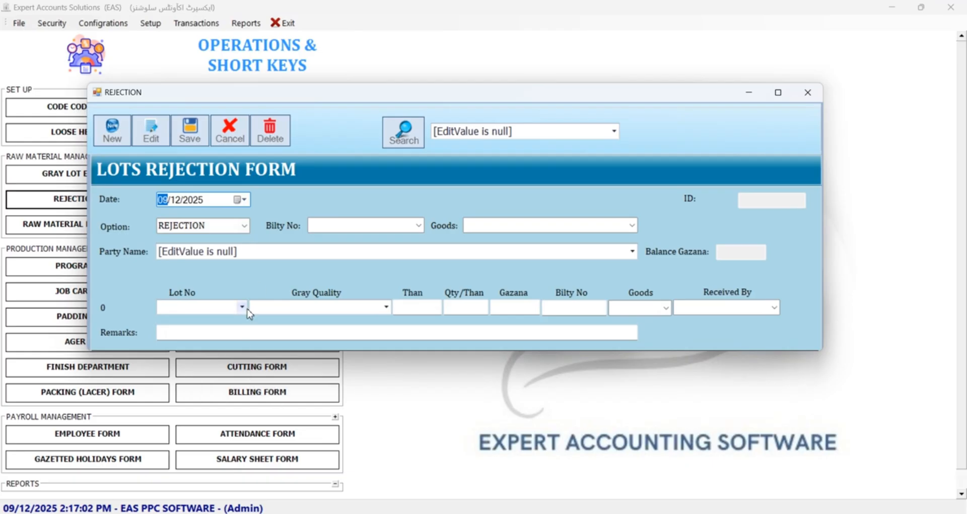
click(243, 308)
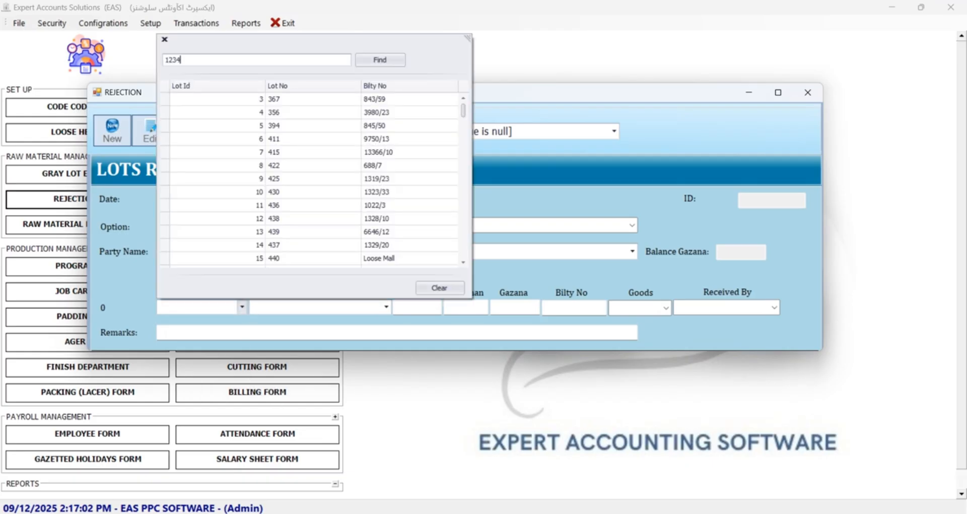
key(Return)
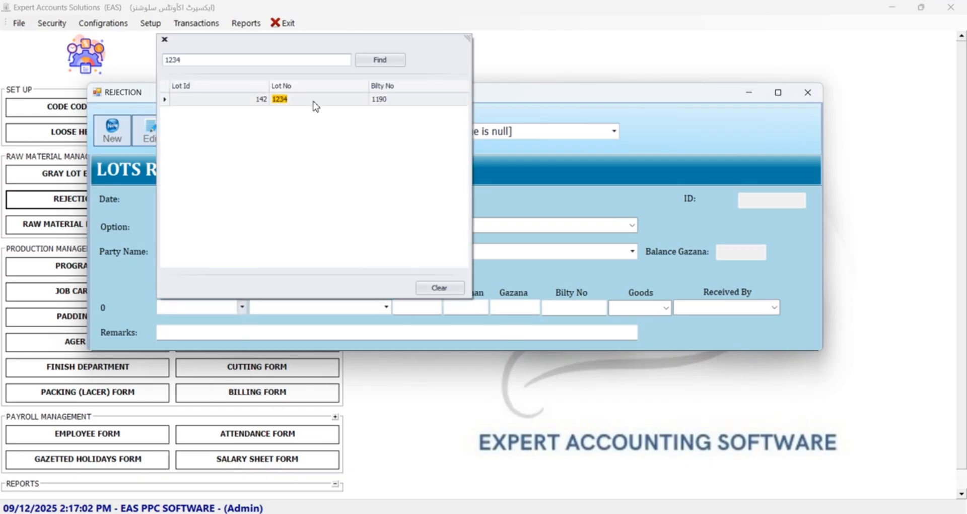
double_click(313, 102)
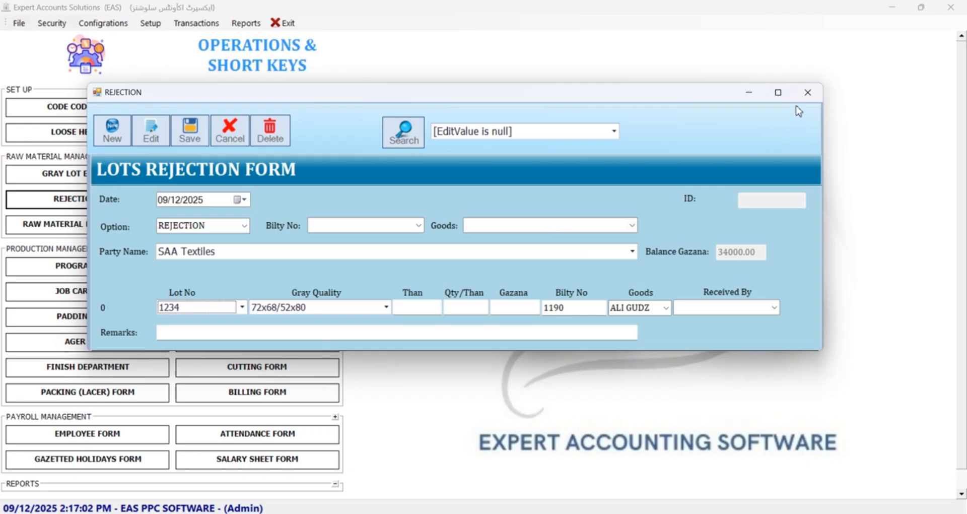
click(808, 92)
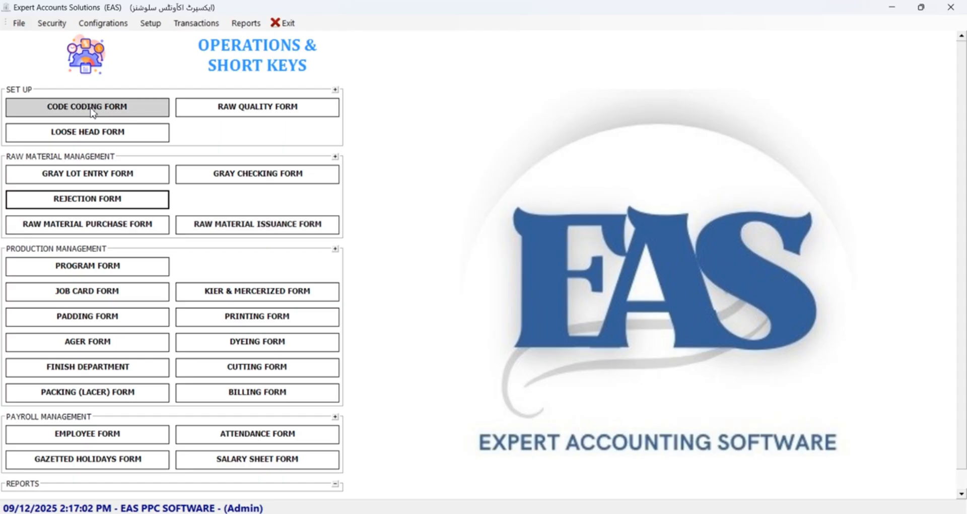
Open the Raw Material Purchase Form, cancel the new goods receipt and look up a saved one.
click(100, 225)
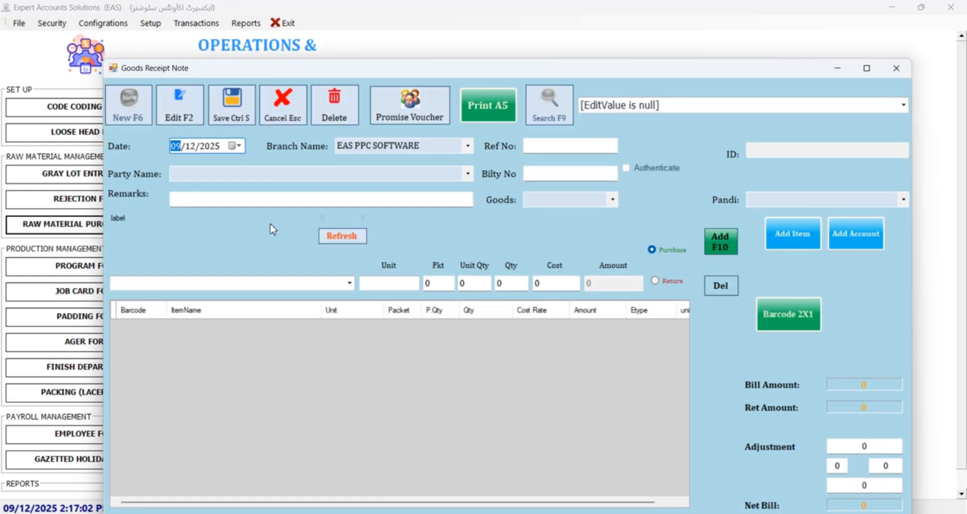
click(280, 111)
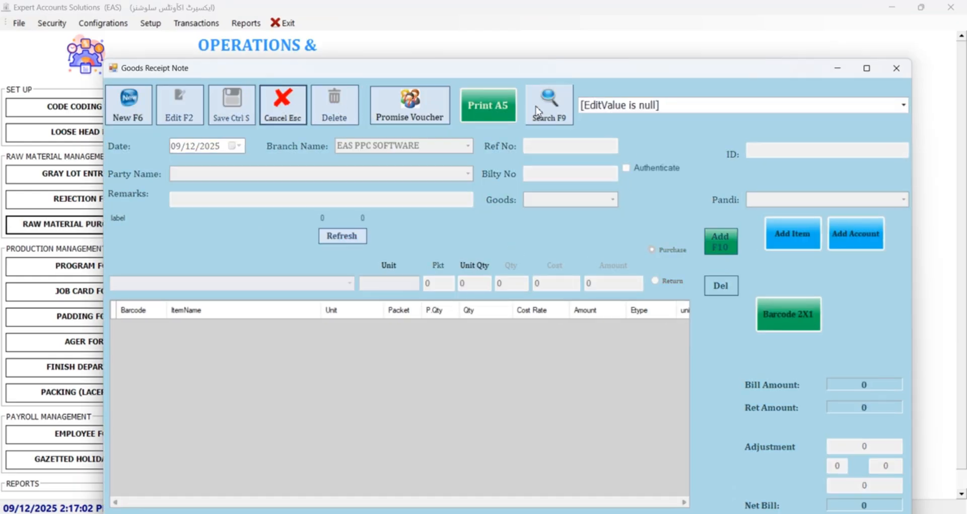
click(905, 106)
click(806, 221)
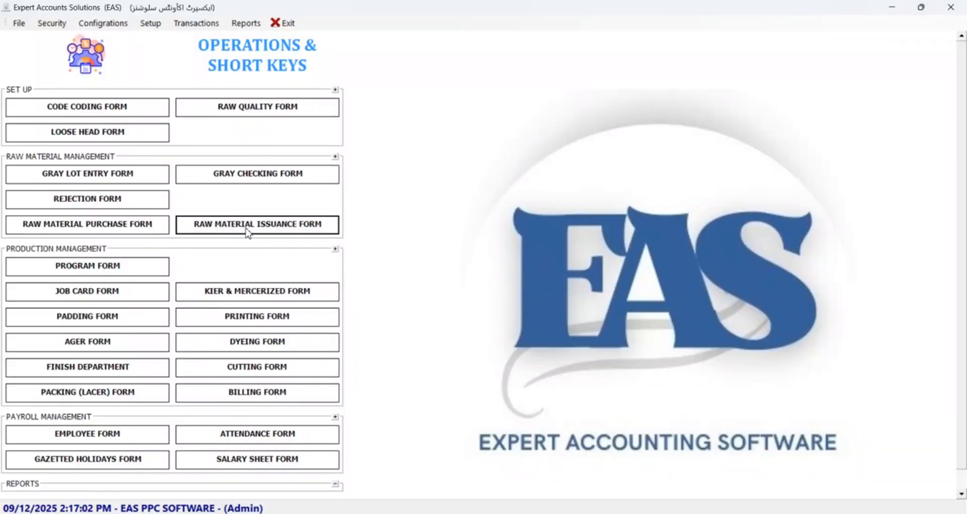
Open the Raw Material Issuance Form and choose the Printing department and the product BLACK INK.
click(247, 229)
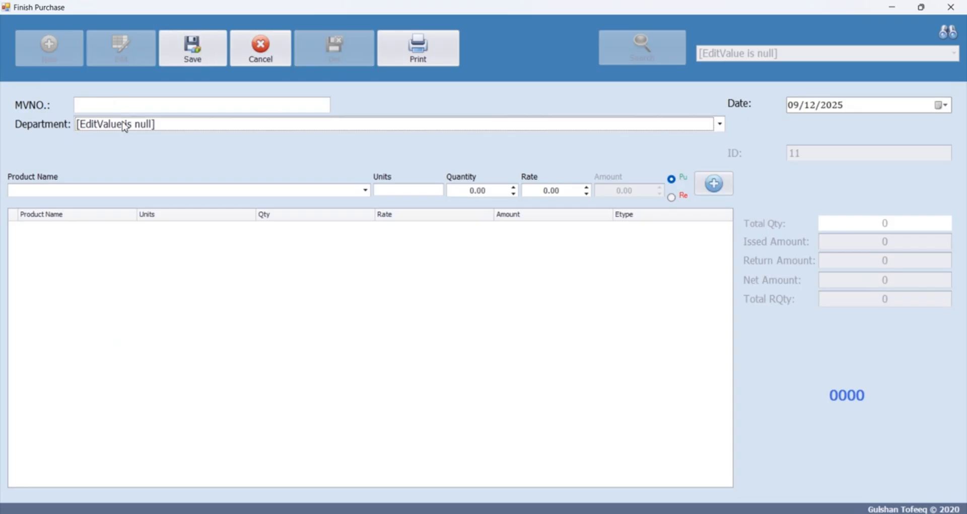
click(125, 126)
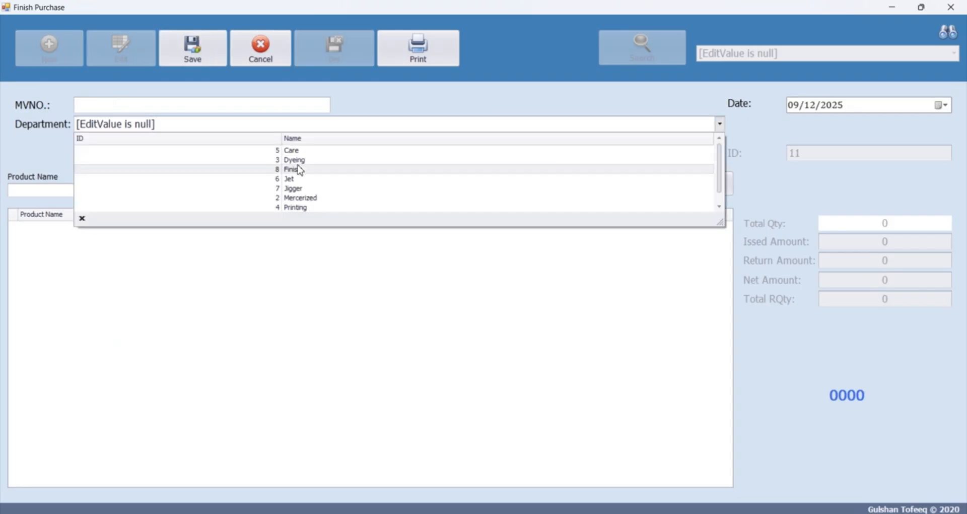
click(317, 208)
click(130, 194)
click(186, 264)
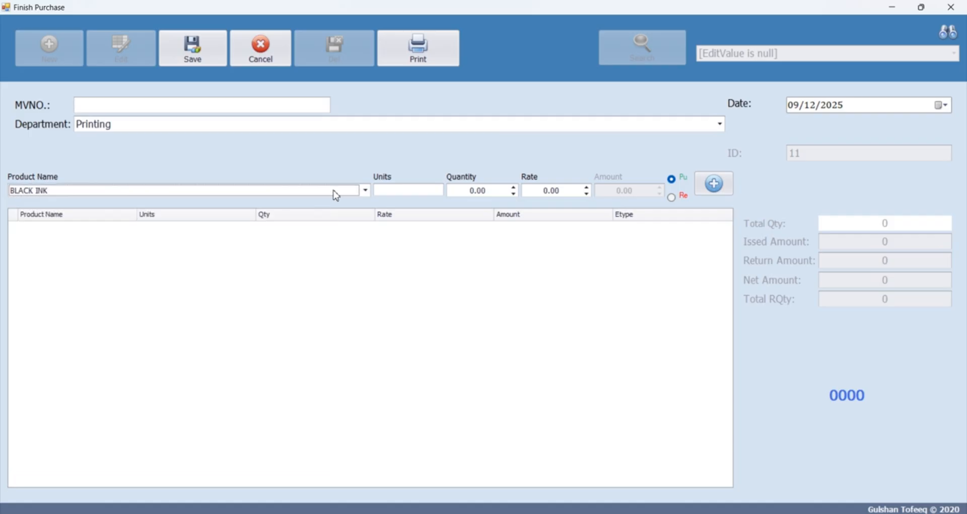
Enter BAGS as the unit, 200 as the quantity and 120 as the rate, and cancel the issuance entry.
click(387, 193)
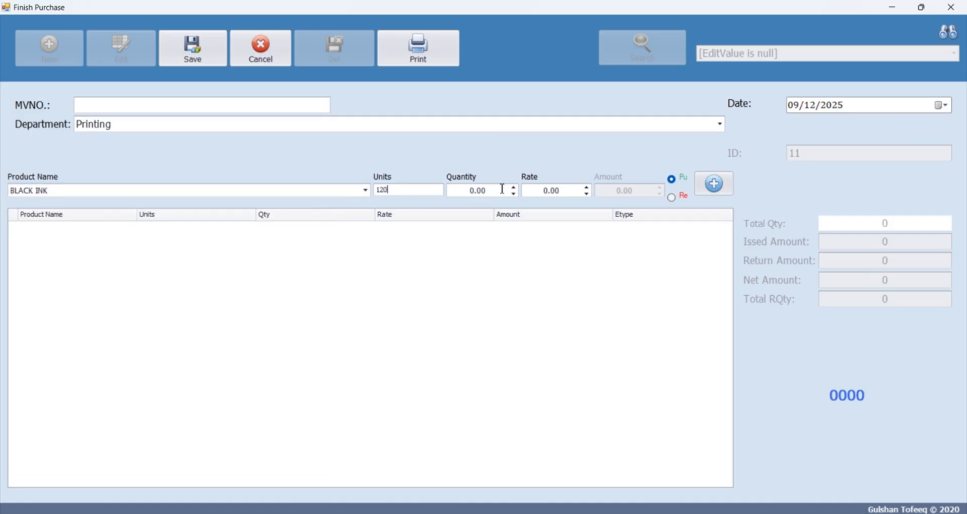
drag(394, 191, 344, 188)
text(BAGS)
click(479, 190)
text(200)
drag(564, 192, 536, 190)
text(150)
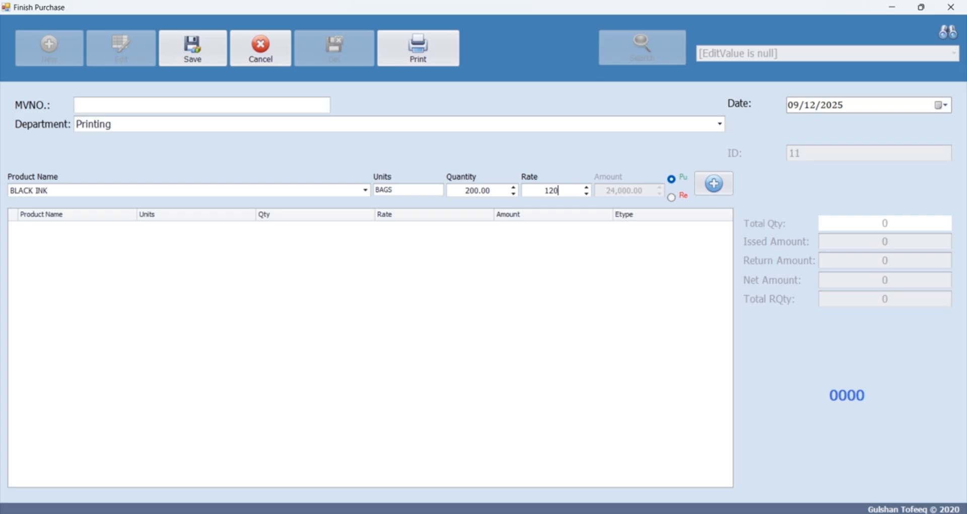
click(281, 49)
Look up saved issuance 9 for the Finish department and close the form.
click(669, 50)
click(730, 54)
click(730, 118)
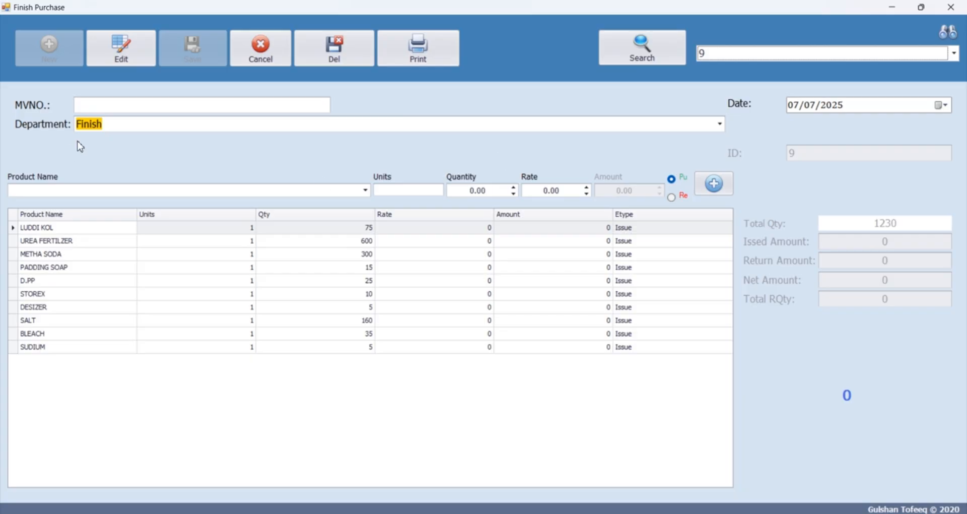
click(951, 7)
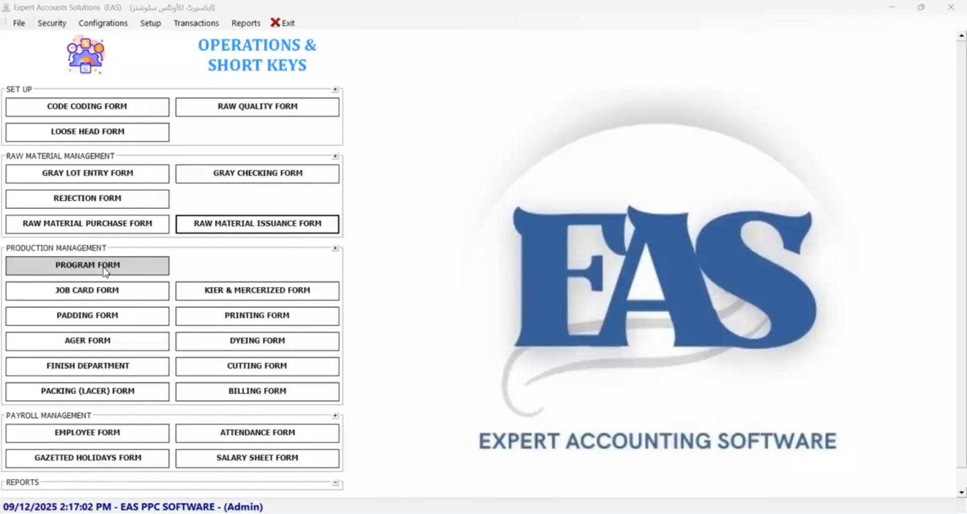
Open the Program Form and set the program number to 5678, the program type to KDS and the kier number to 90.
click(105, 273)
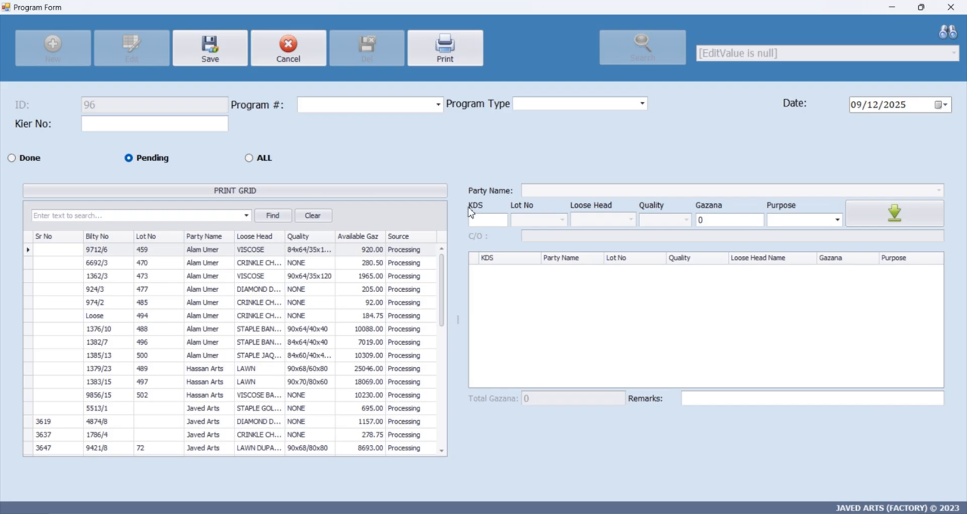
text(5678)
click(625, 104)
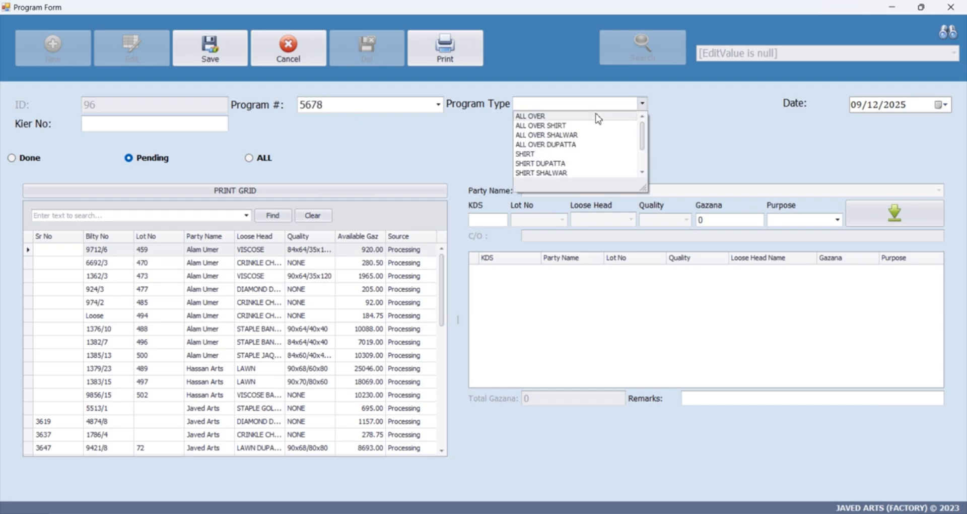
scroll(560, 166, down, 2)
click(547, 172)
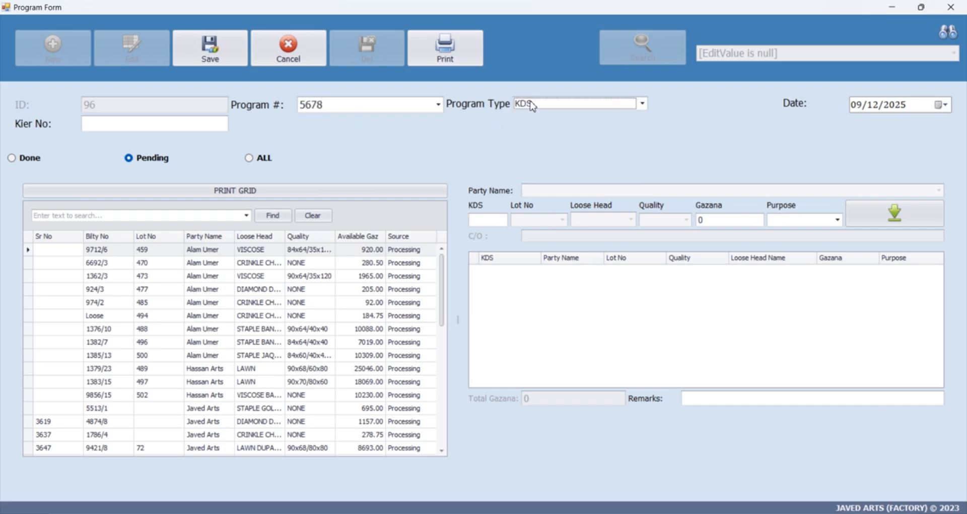
click(158, 126)
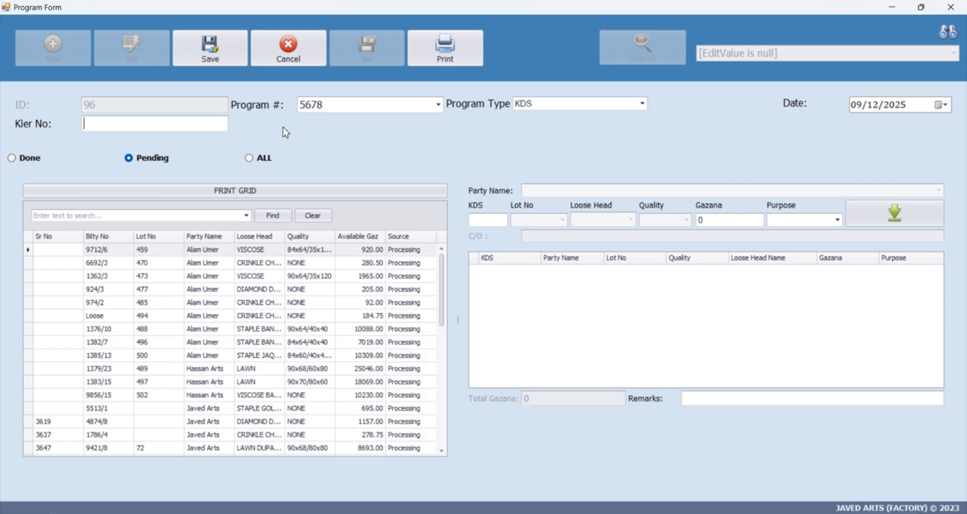
text(90)
Search the pending lots for SAA and load the SAA Textiles lot 1234 into the program.
scroll(269, 257, down, 5)
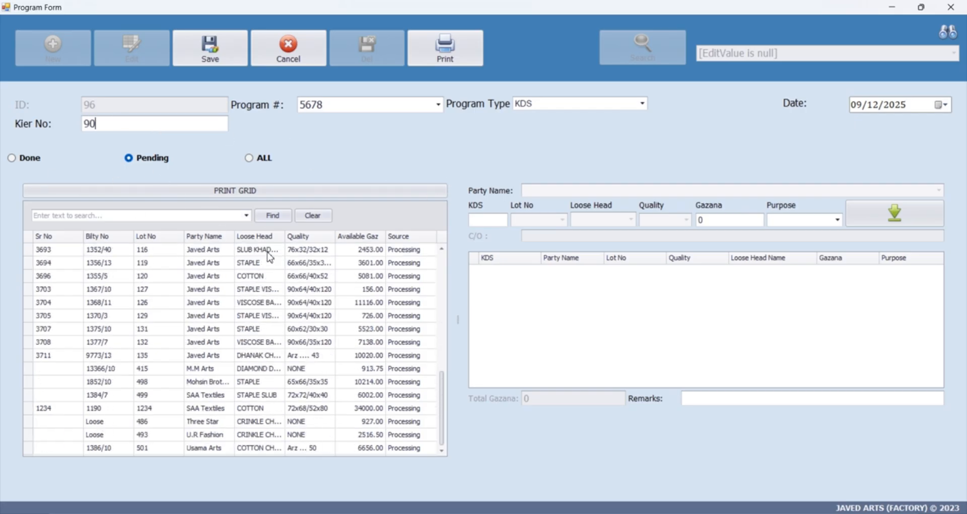
scroll(269, 257, up, 5)
click(143, 218)
text(SSA)
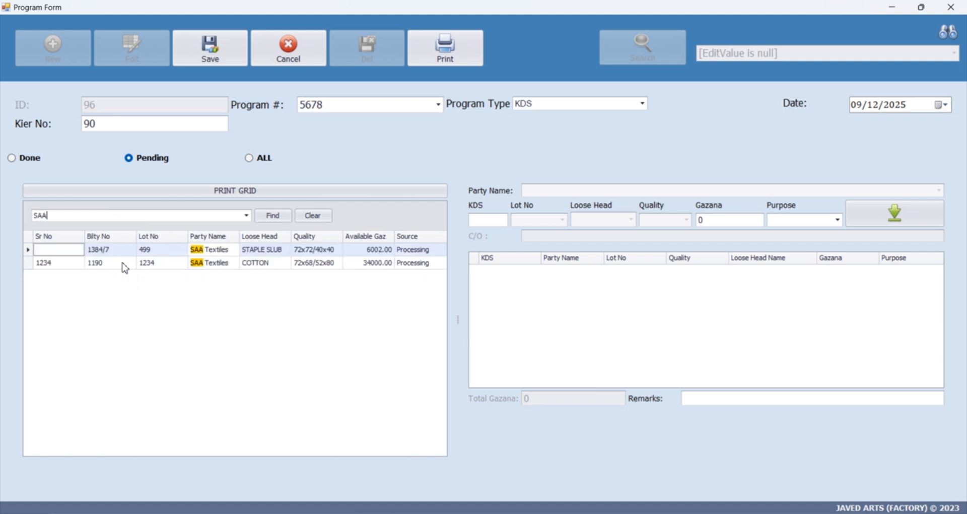
click(284, 263)
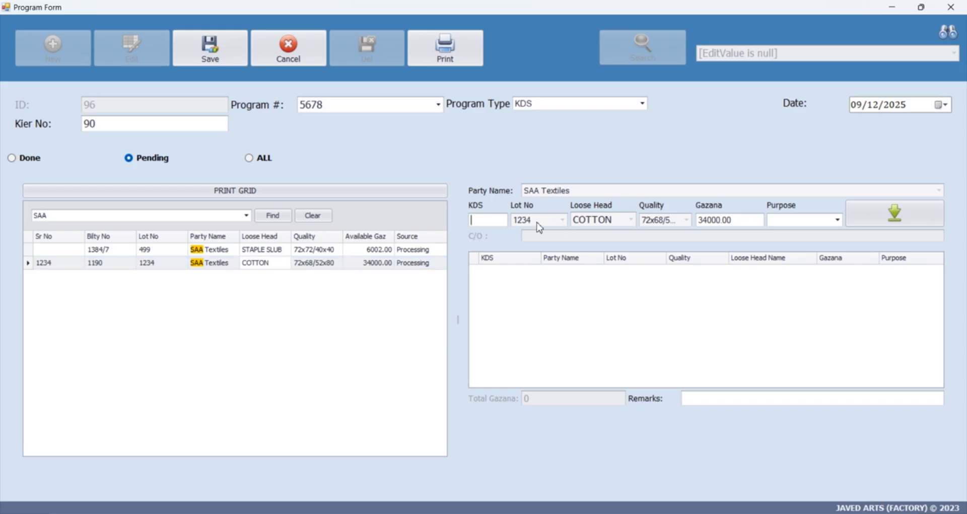
Enter KDS for the lot with the purpose PRINT, add it to the program and save the program.
text(KDS)
click(838, 220)
click(801, 233)
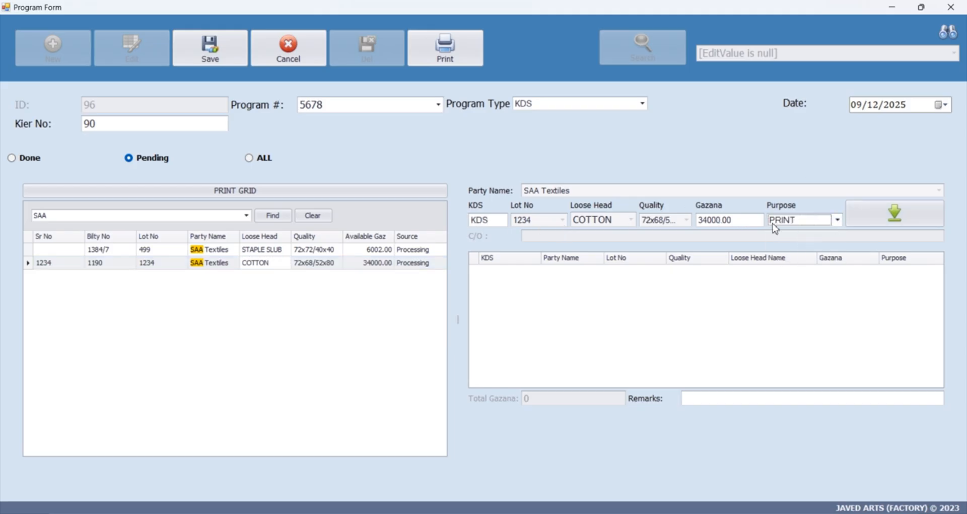
click(916, 214)
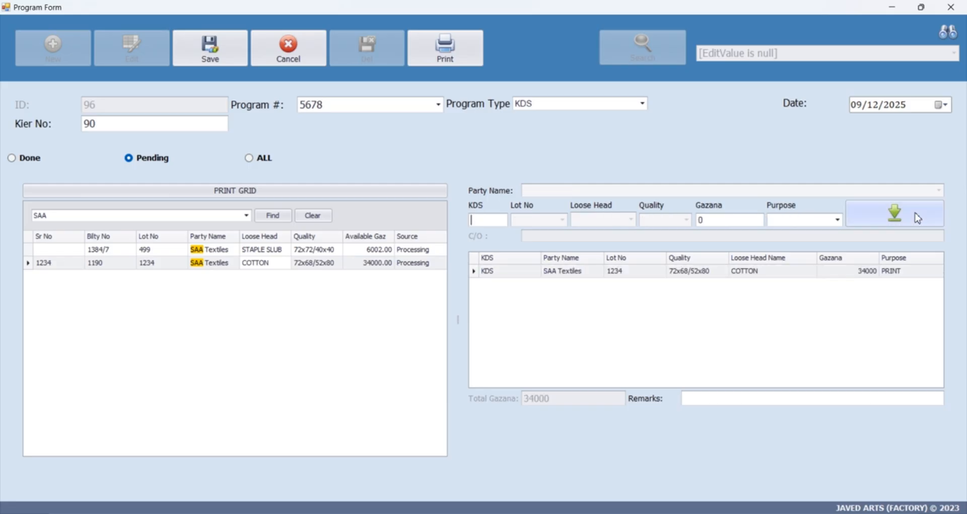
click(241, 49)
click(490, 305)
Look up the saved SAA Textiles program and open its print report.
click(670, 48)
click(788, 120)
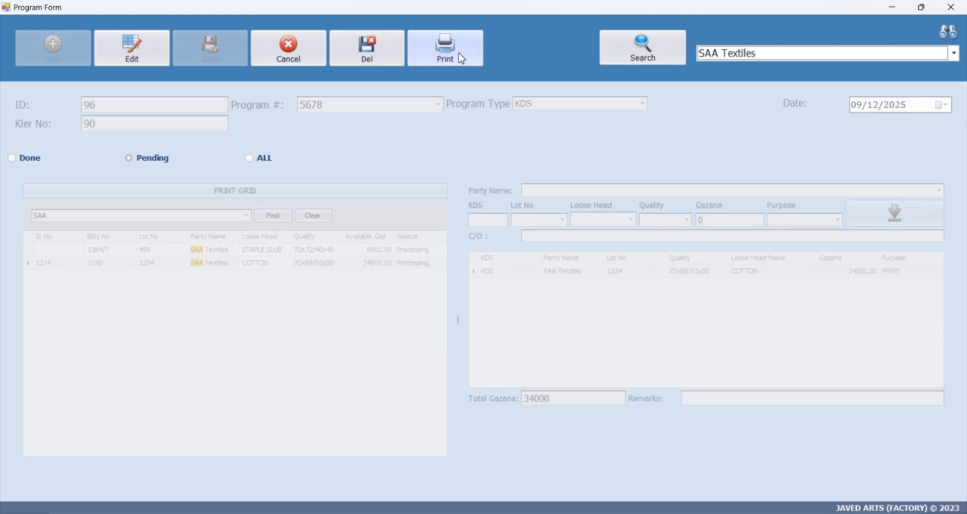
click(456, 56)
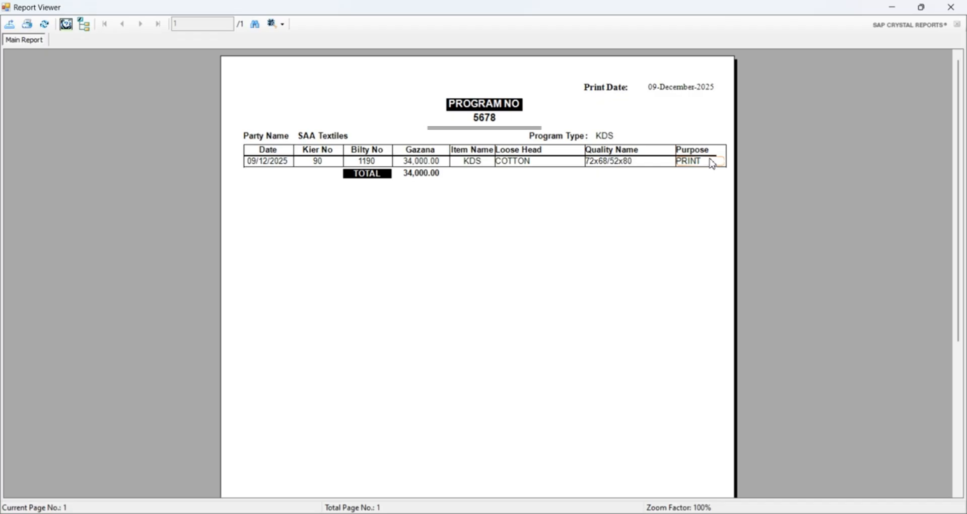
Open the print report of the Javed Arts program 1463, and close the report and the Program Form.
click(952, 8)
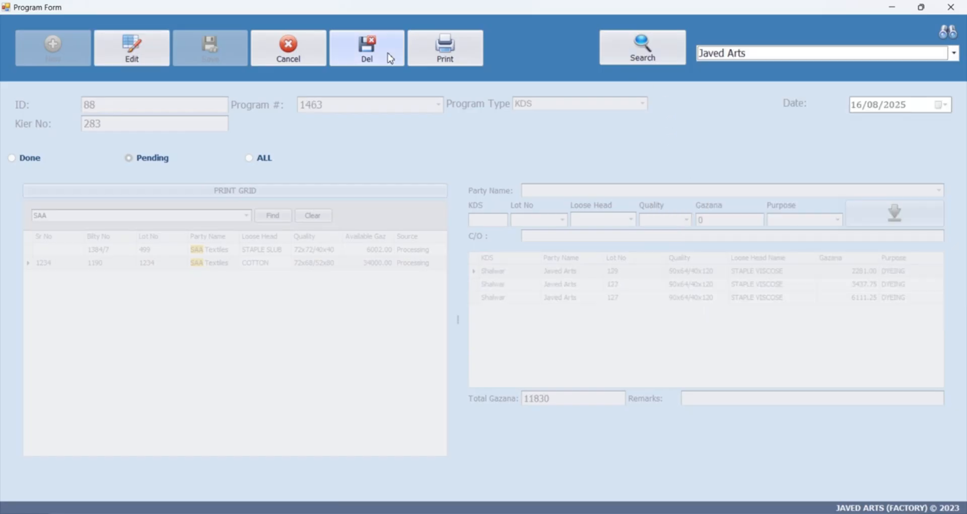
click(440, 50)
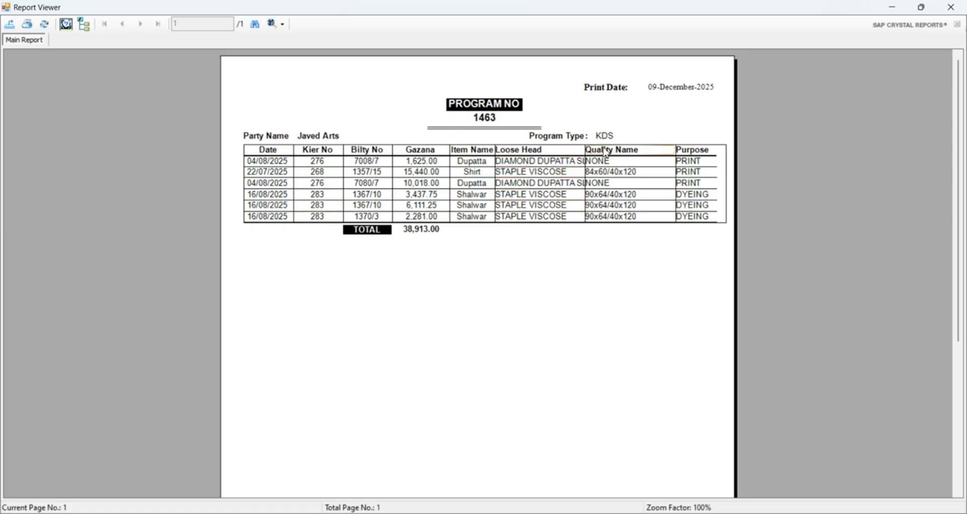
click(951, 7)
click(951, 7)
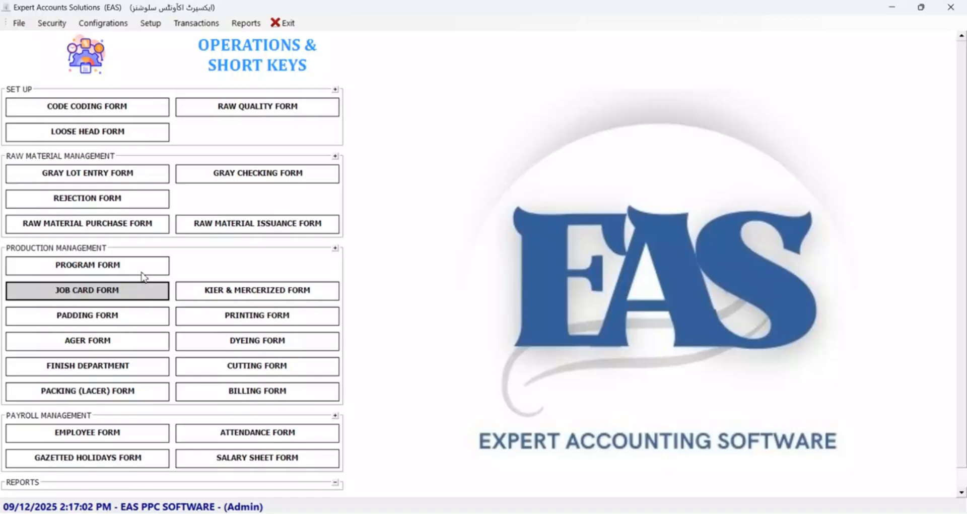
Start a new record in the Job Card form and select program number 5678.
click(143, 274)
click(120, 110)
click(500, 206)
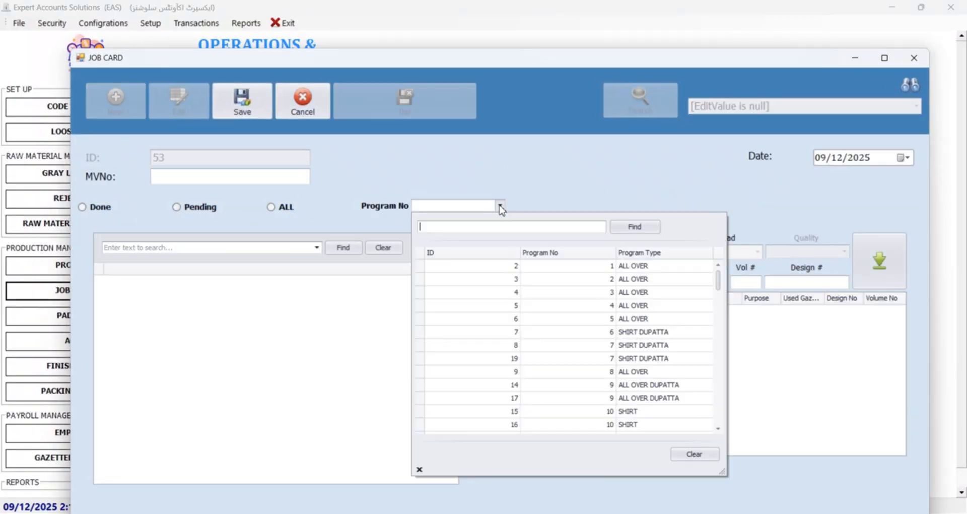
text(5678)
click(624, 264)
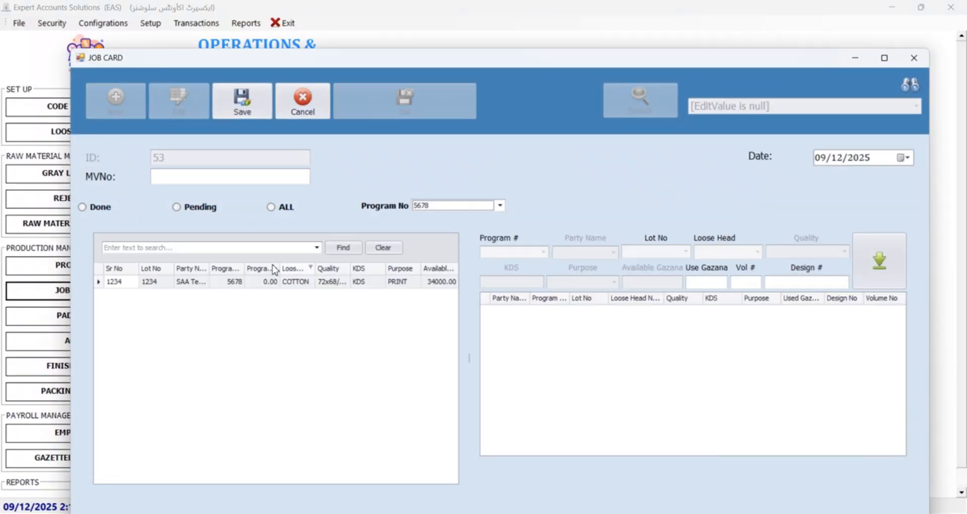
Load lot 1234 into the job card, set MVNo to 1122, add the lot, save the record and close the form.
double_click(304, 282)
click(237, 176)
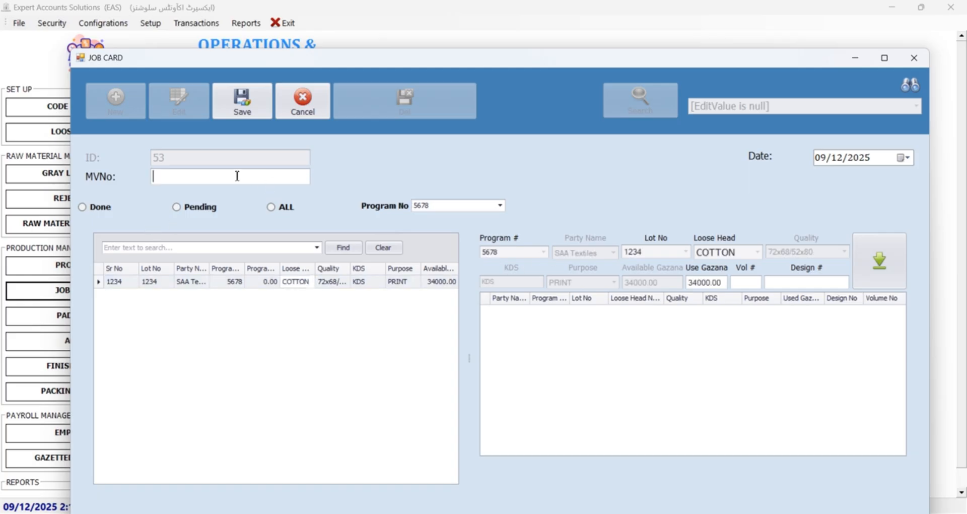
text(1122)
click(878, 278)
click(237, 110)
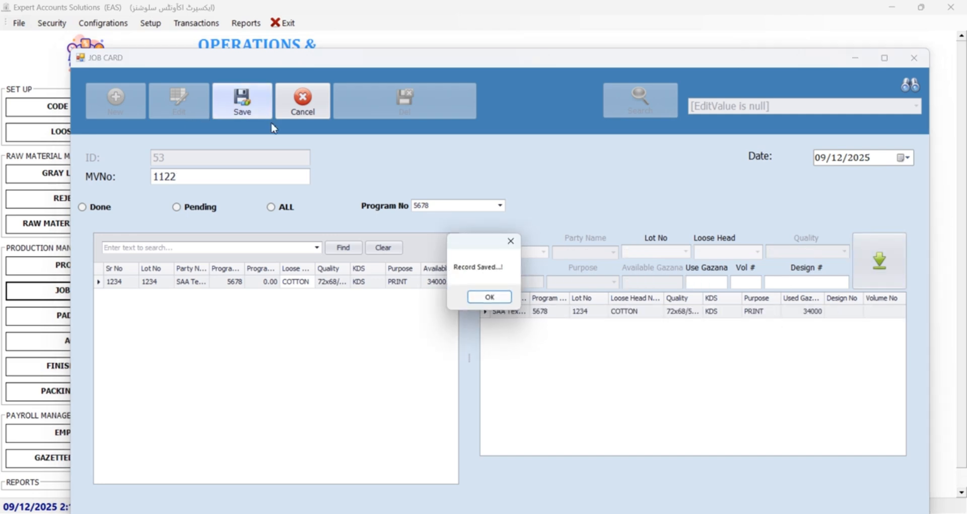
click(491, 298)
click(915, 57)
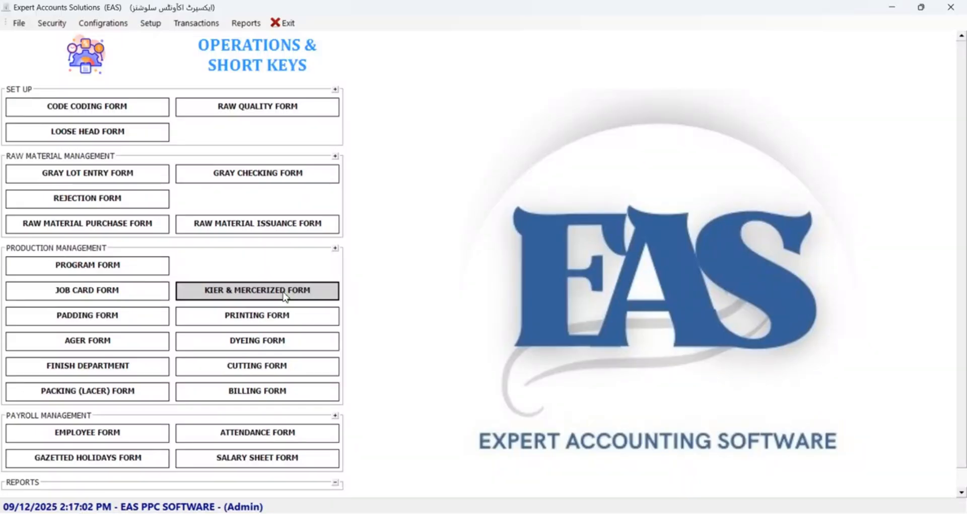
Start a new Kier & Mercerized record, load the SAA Textiles lot 1234 and set the M.V No to 1234.
click(284, 296)
click(65, 52)
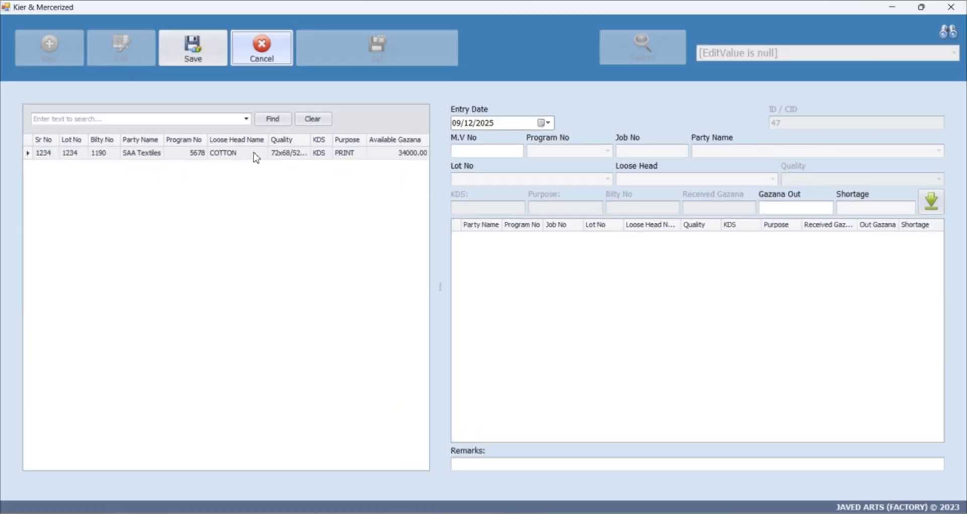
click(256, 153)
click(480, 152)
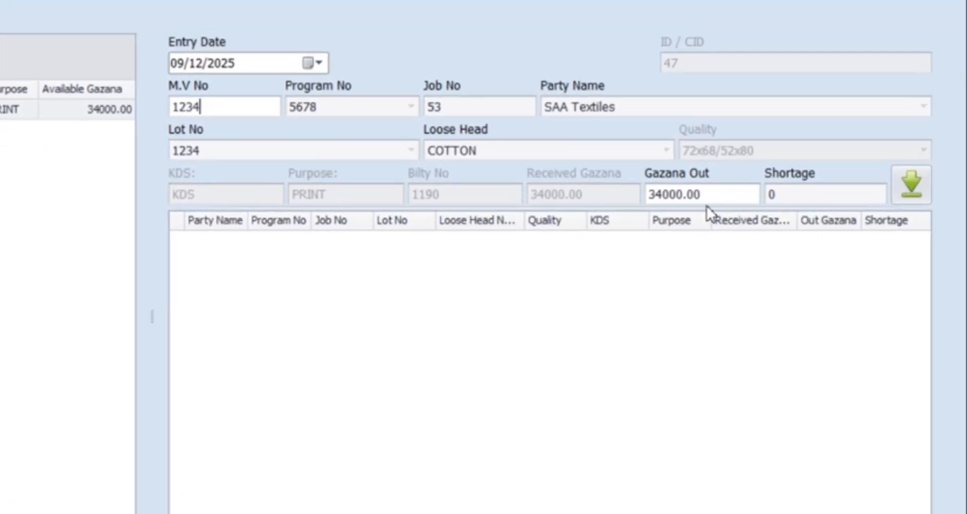
Try a Gazana Out of 32000 for the lot and restore it to 34000.
drag(730, 195, 653, 195)
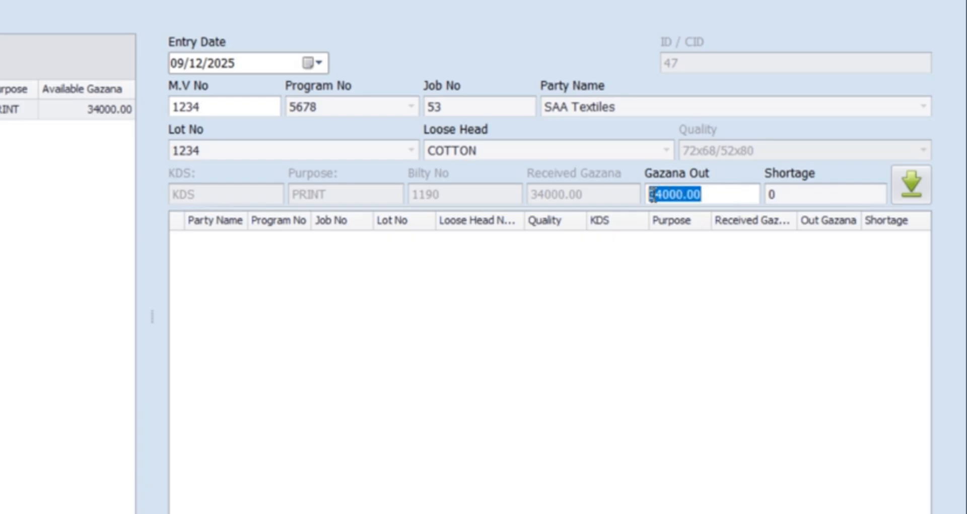
text(32000)
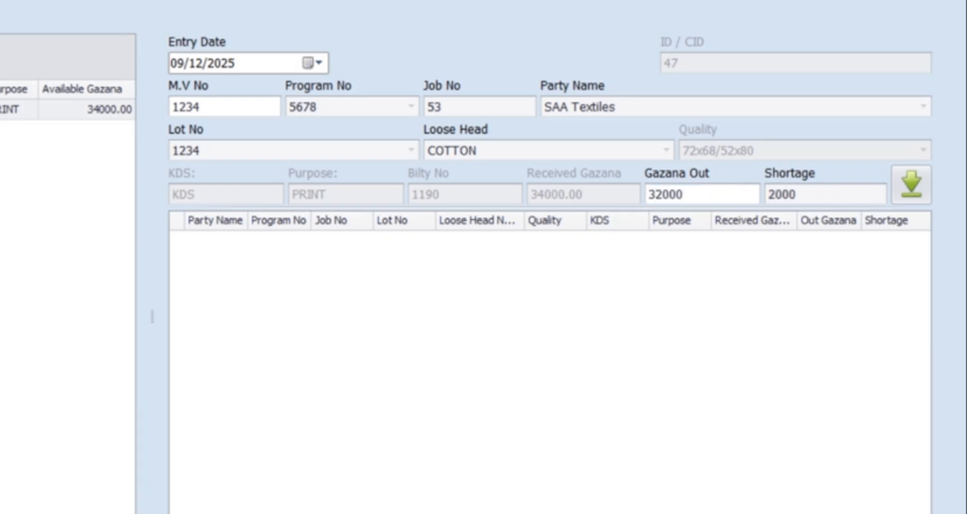
drag(705, 199, 627, 201)
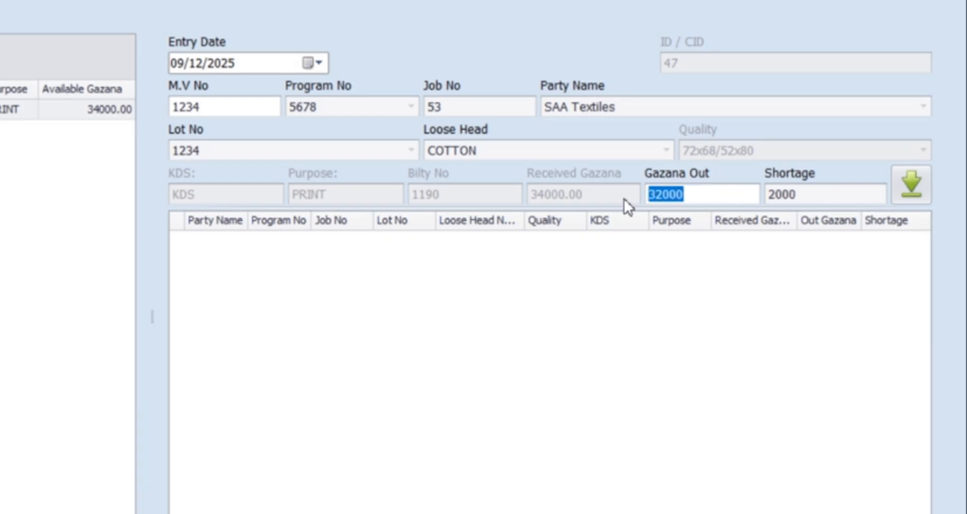
text(34000)
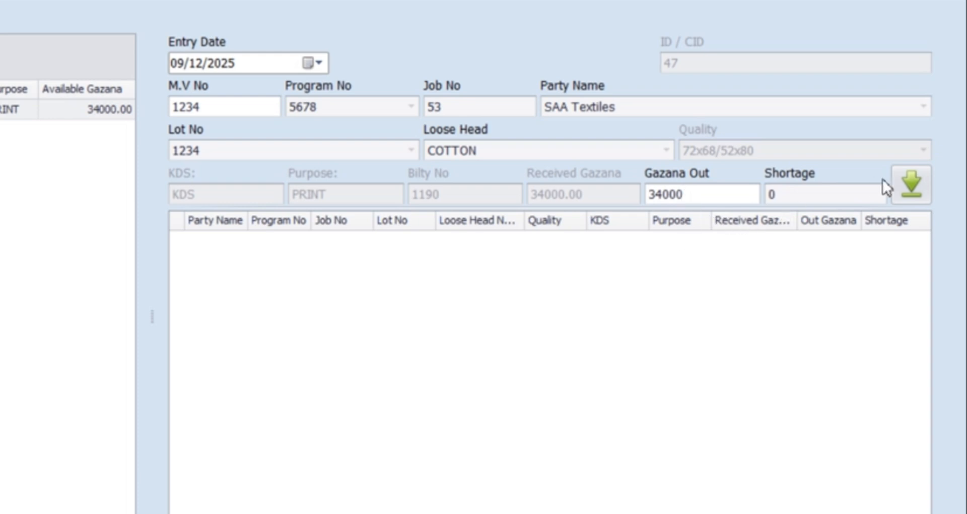
Add the lot to the Kier & Mercerized record and save it.
click(912, 185)
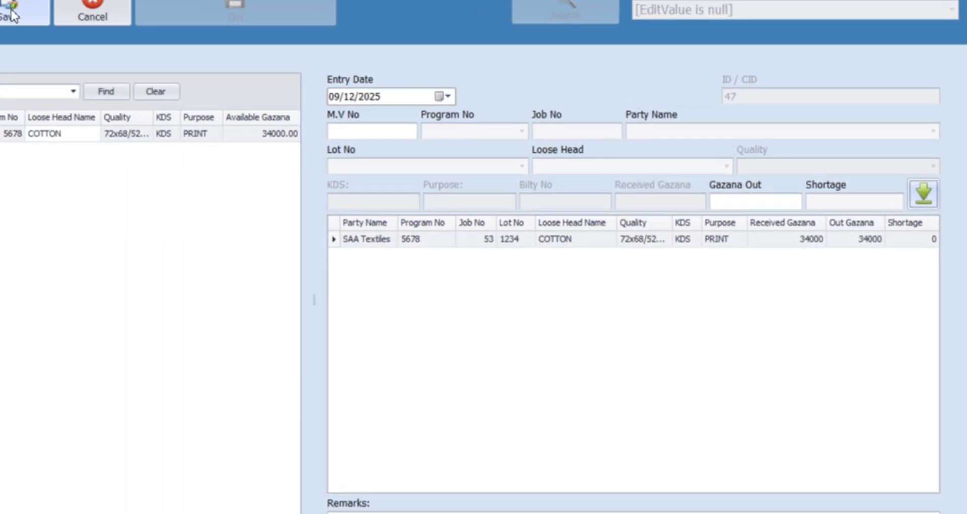
click(10, 14)
click(508, 296)
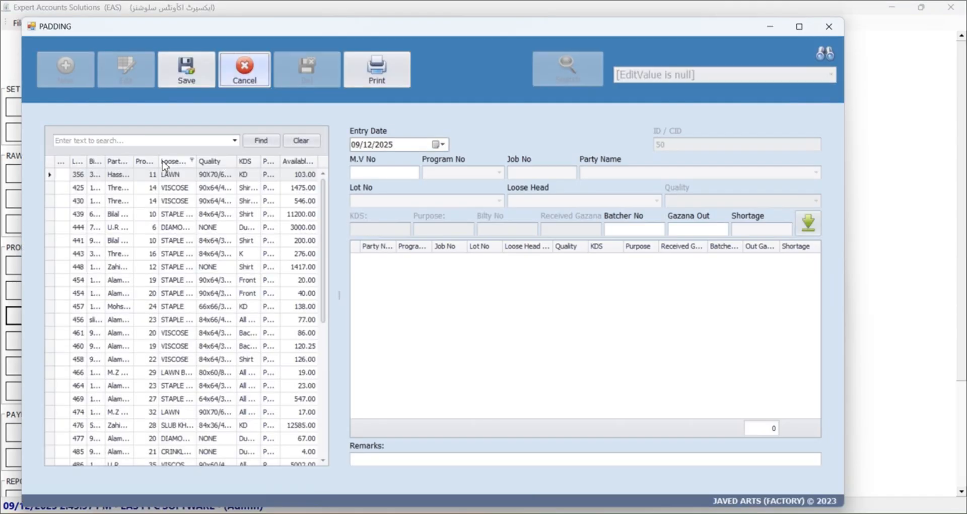
Search the Padding form's available lots for 1234 and load the SAA Textiles lot.
click(184, 143)
text(1234)
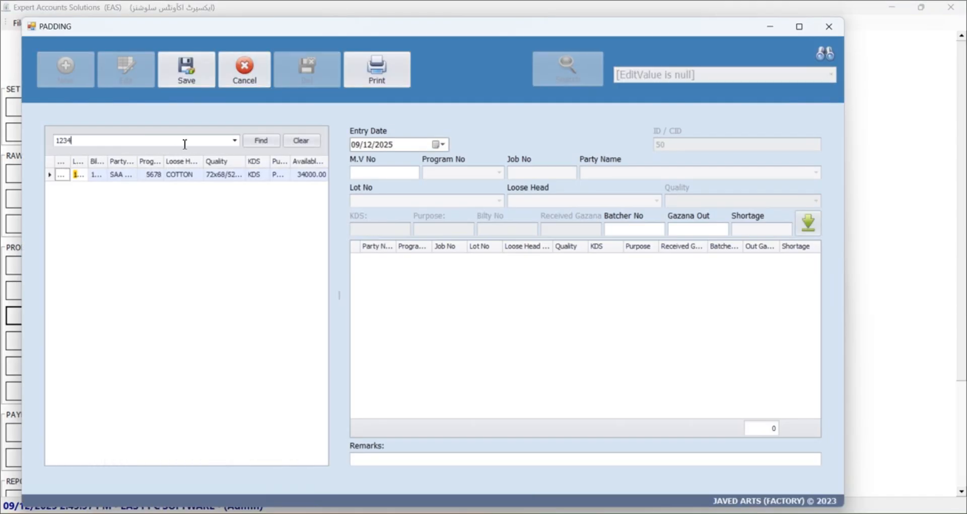
double_click(218, 177)
Enter M.V No 1234 and Batcher No b34 for the lot, add it and save the padding record.
click(391, 173)
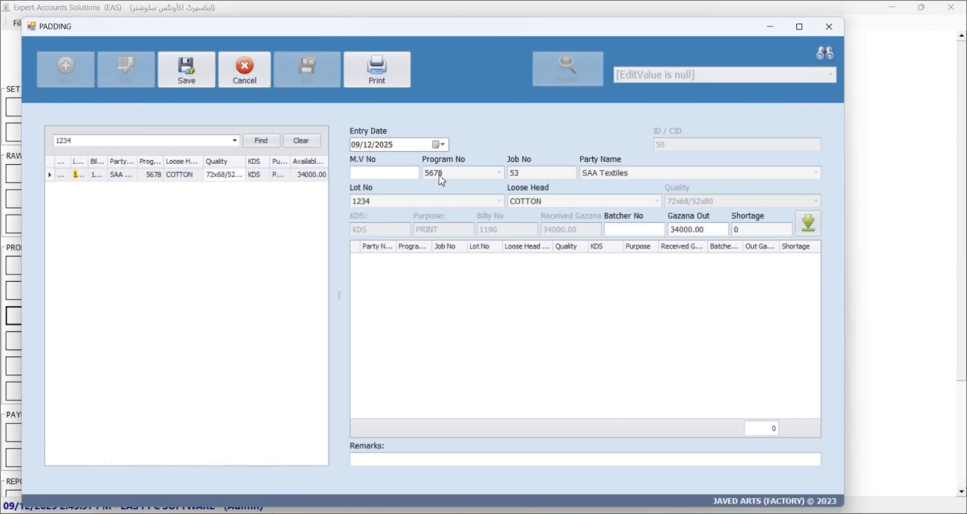
text(1234)
text(b34)
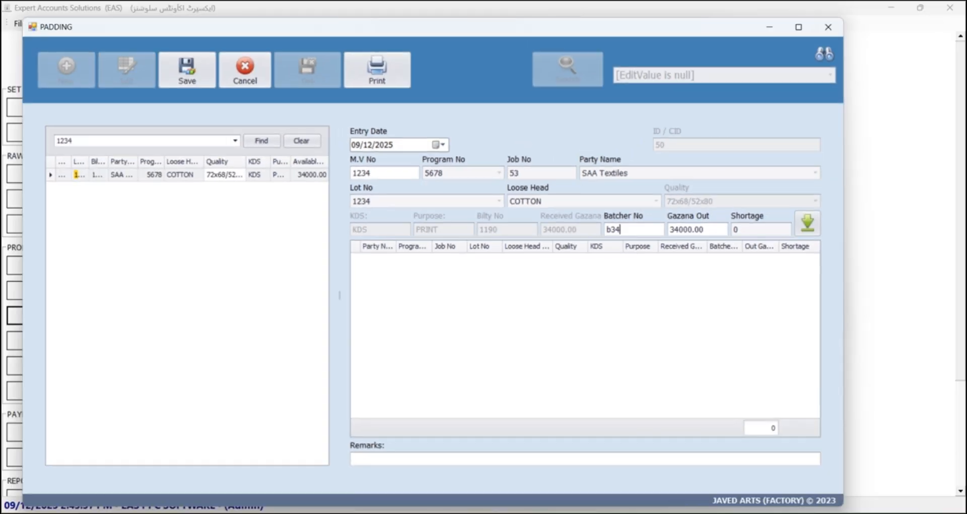
click(807, 225)
click(194, 73)
click(498, 299)
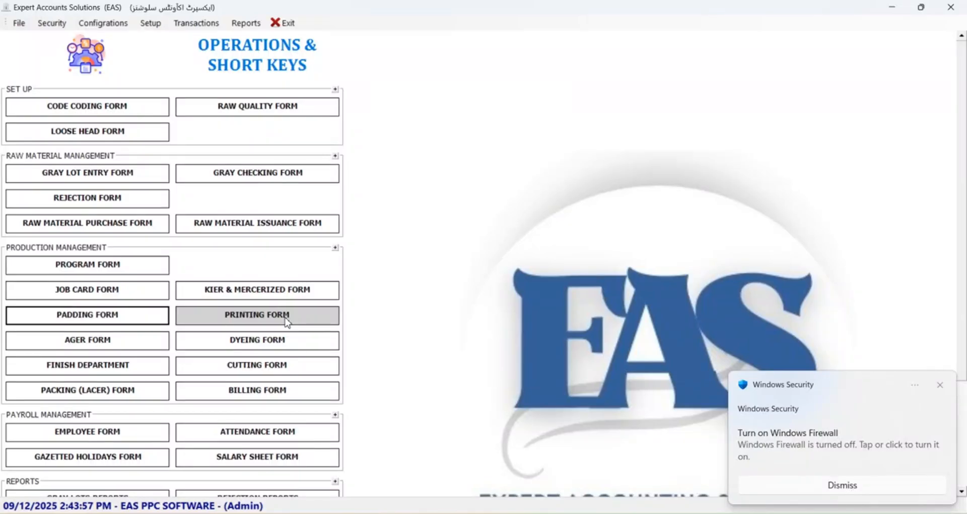
Open the Printing Form and look up batcher b34 in the Batcher Gazana list.
click(258, 315)
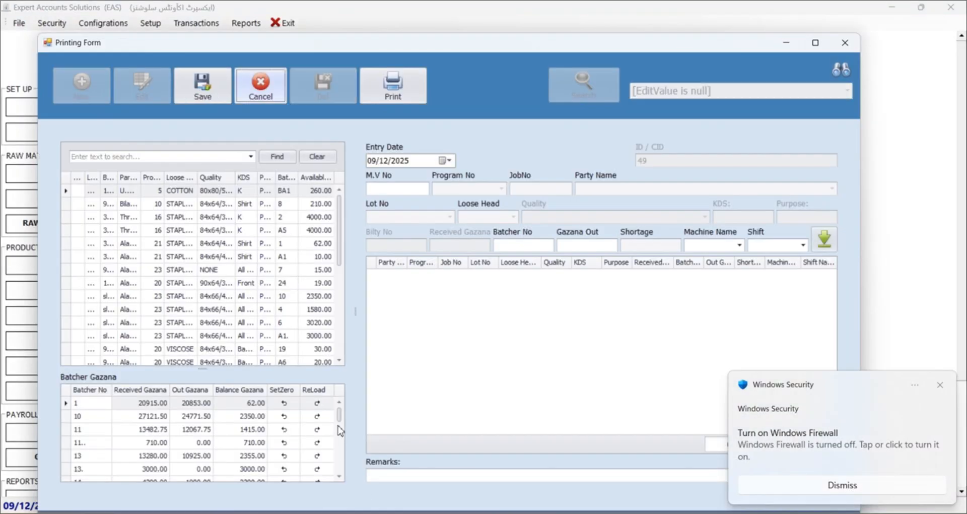
scroll(340, 421, down, 2)
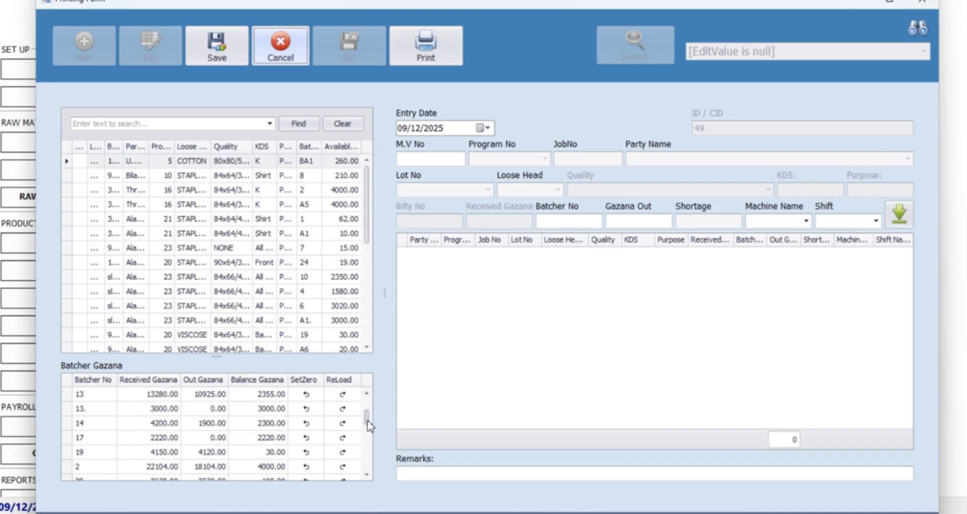
drag(367, 422, 366, 455)
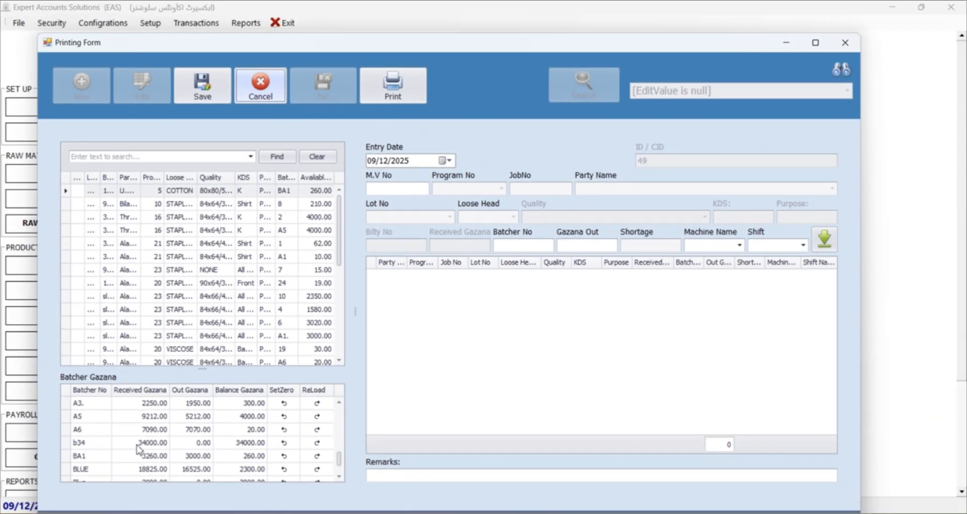
Search the Printing Form's available lots for 1234 and load the SAA Textiles lot.
click(205, 19)
text(1234)
key(Return)
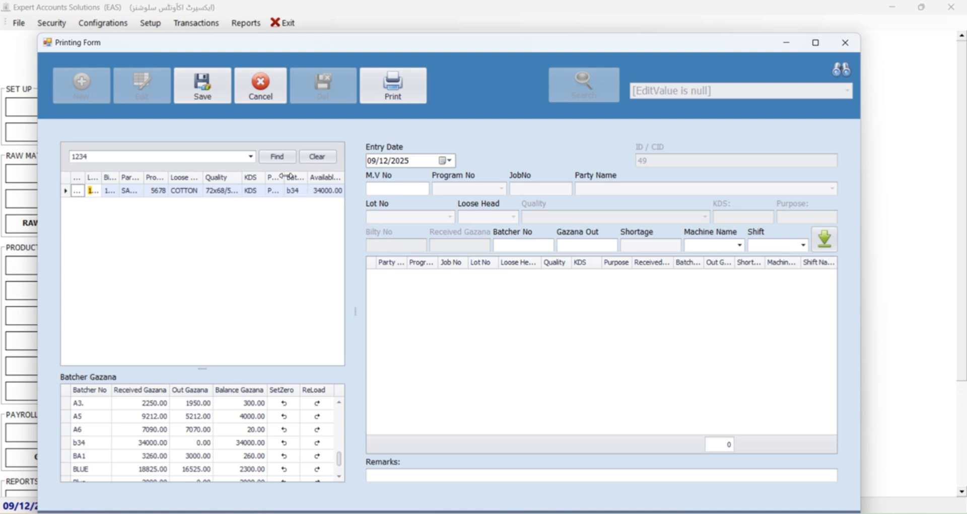
double_click(301, 191)
Set the M.V No to 1234, choose a machine and DAY SHIFT, and add the lot to the printing record.
click(398, 193)
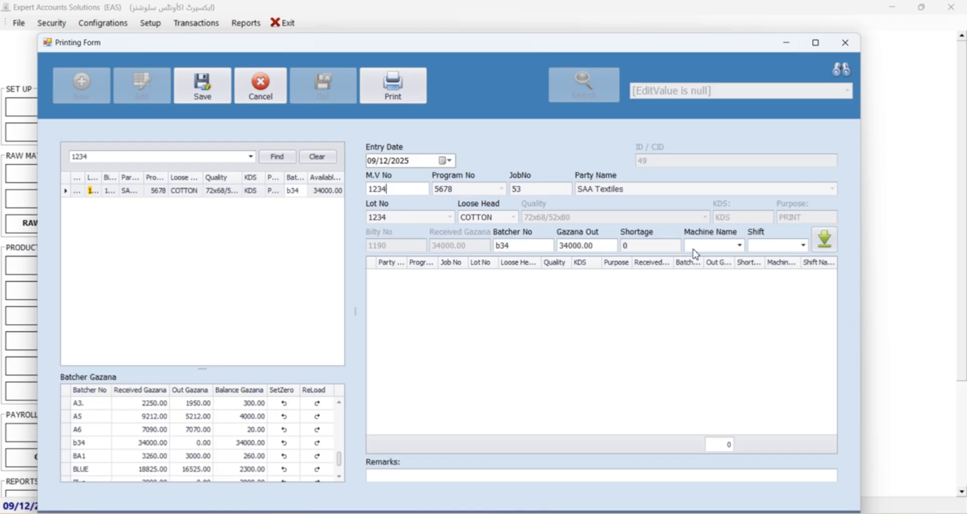
click(739, 245)
click(697, 257)
click(804, 245)
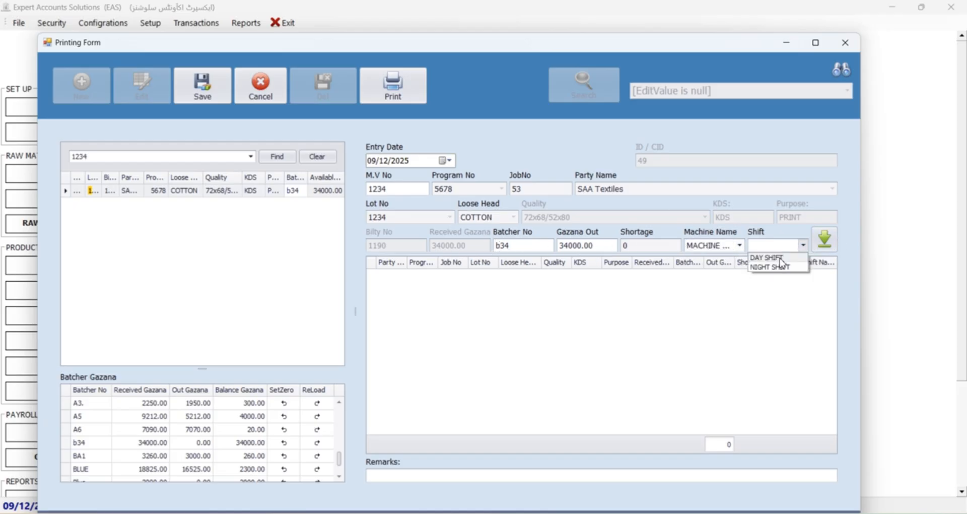
click(762, 255)
click(824, 239)
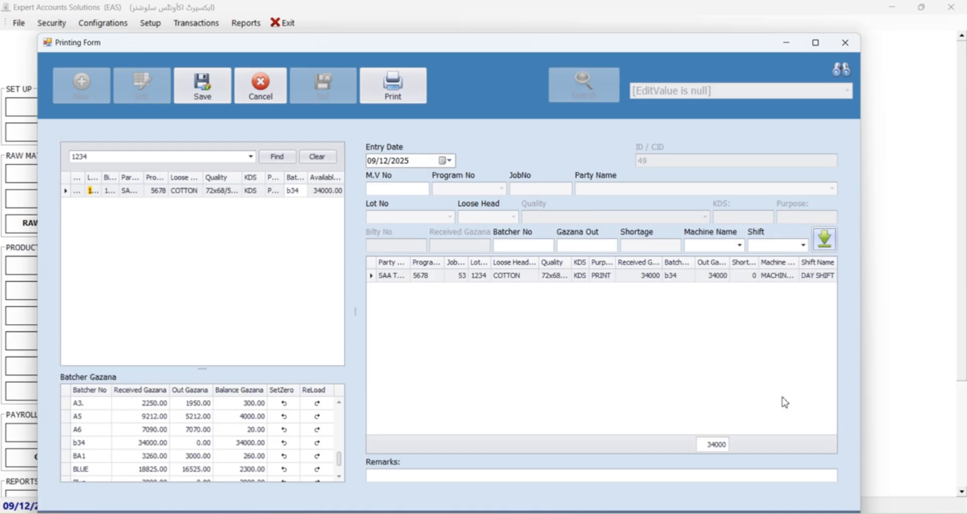
Save the printing record and recheck the Batcher Gazana list in a new record.
click(198, 94)
click(492, 298)
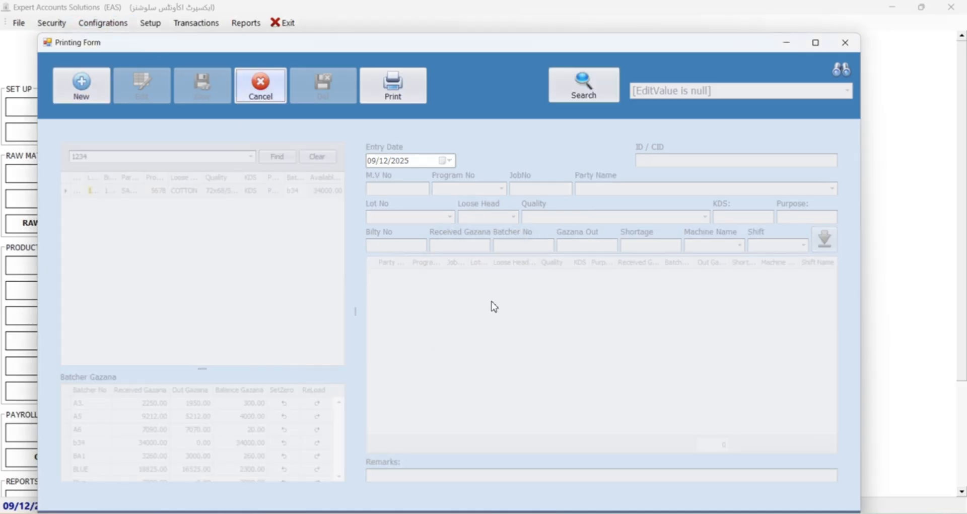
click(61, 73)
drag(344, 416, 345, 451)
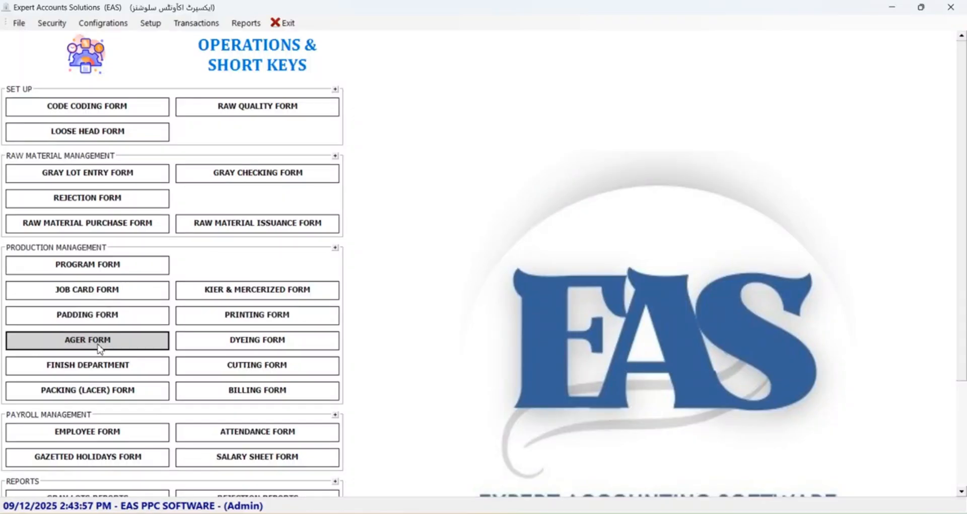
Start a new AGER Form record and load the SAA Textiles lot from batcher b34.
click(71, 347)
click(101, 109)
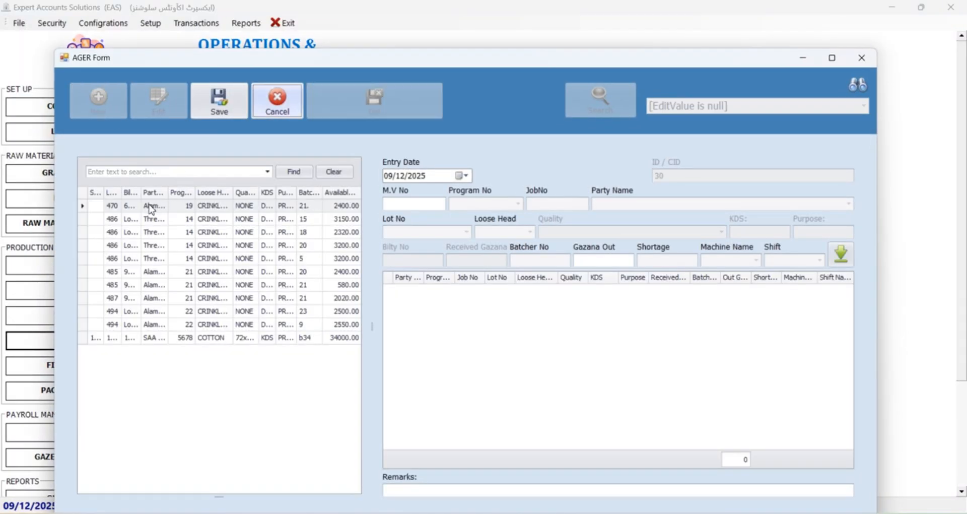
click(238, 337)
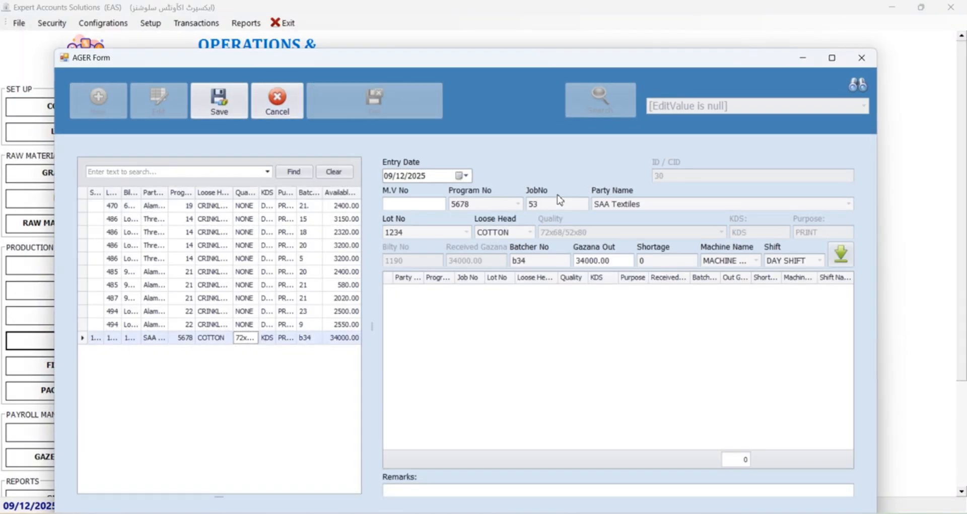
Enter M.V No 1234 and a Gazana Out of 33000, add the lot and save the AGER record.
click(421, 203)
click(577, 264)
text(33000)
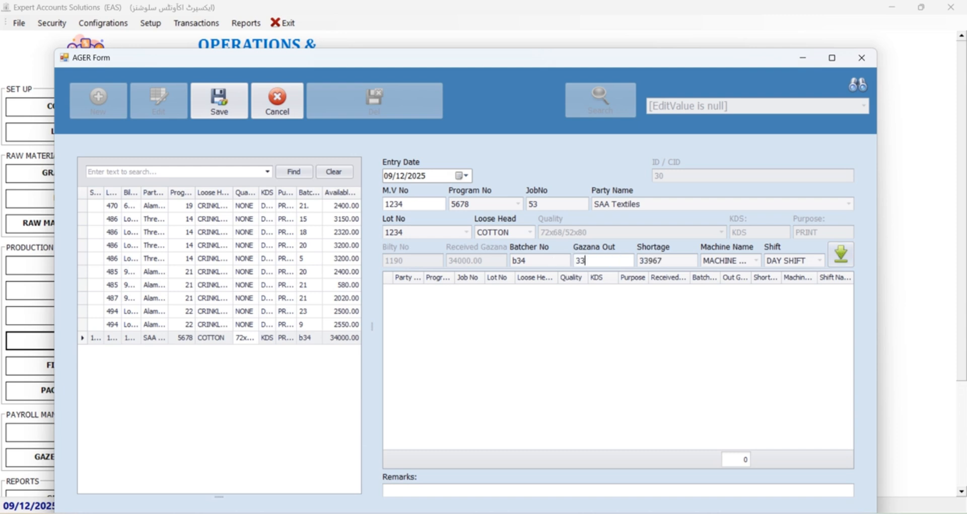
click(838, 256)
click(223, 109)
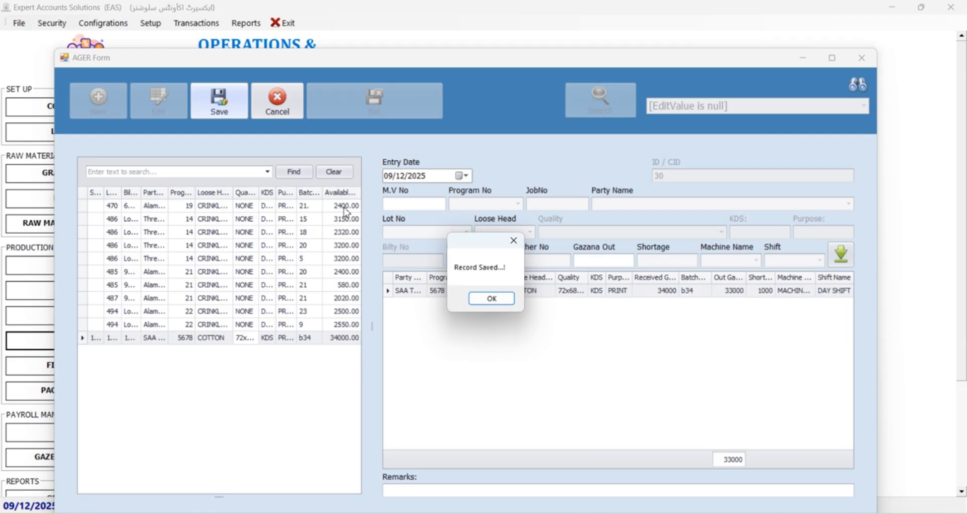
click(492, 299)
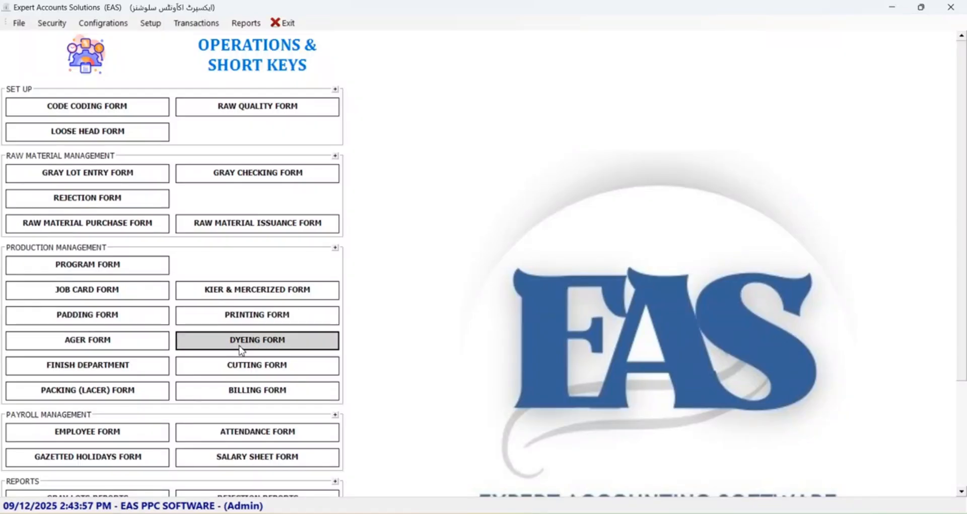
Open the Dyeing Form.
click(259, 341)
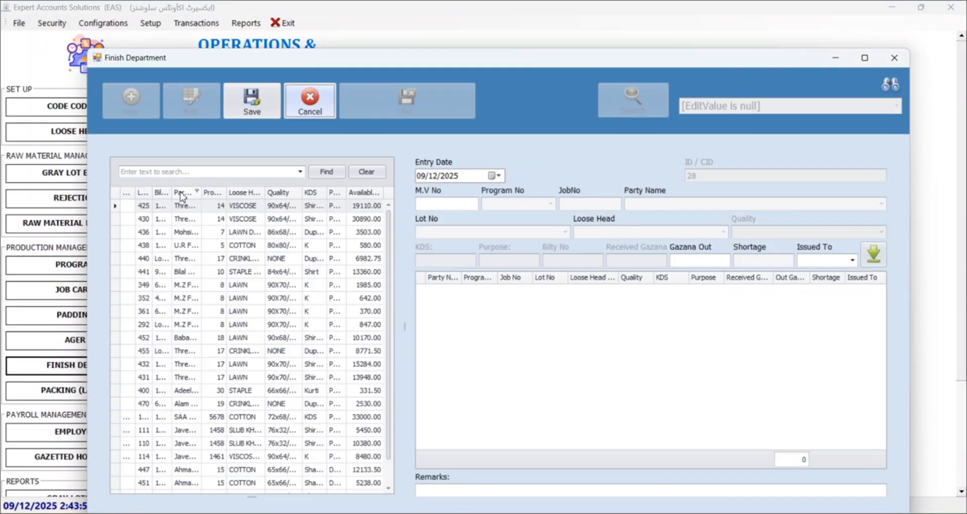
Find lot 1234 in the Finish Department list and load the SAA Textiles lot into the record.
click(176, 172)
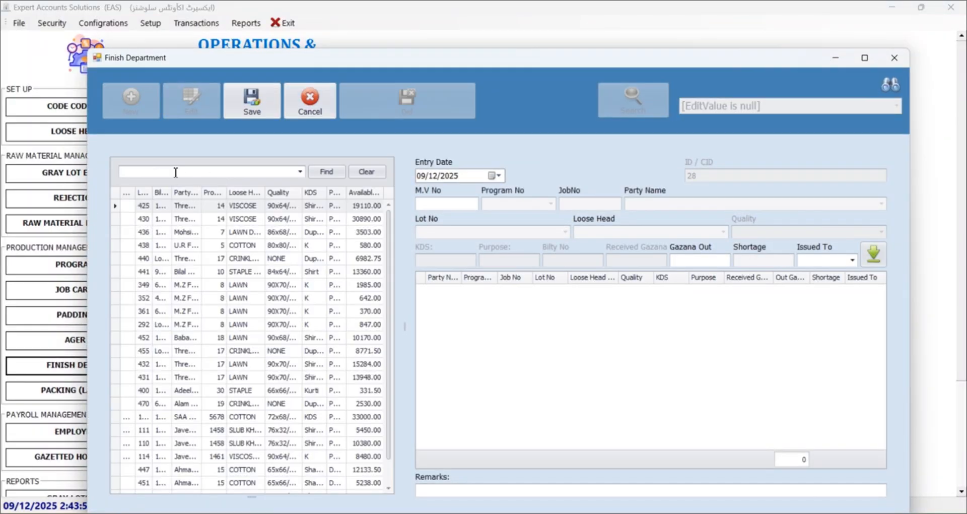
text(1234)
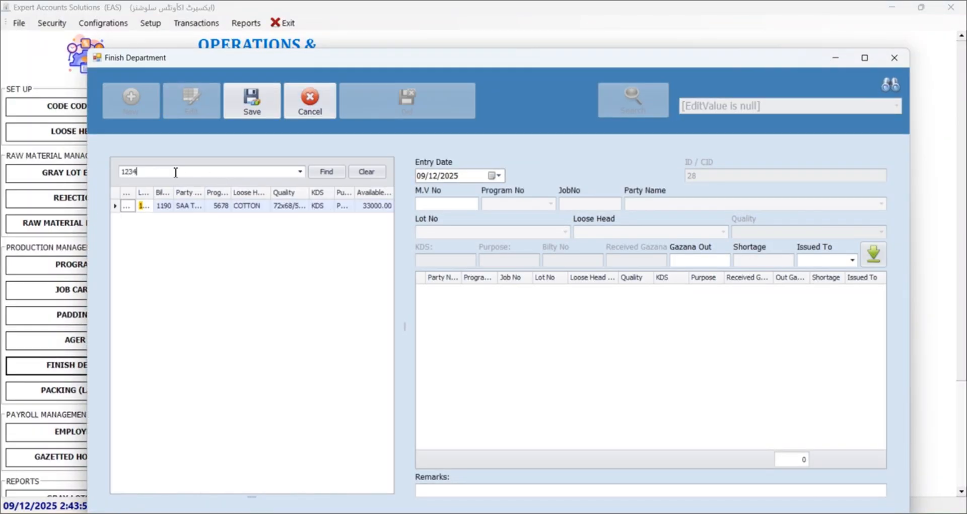
double_click(379, 206)
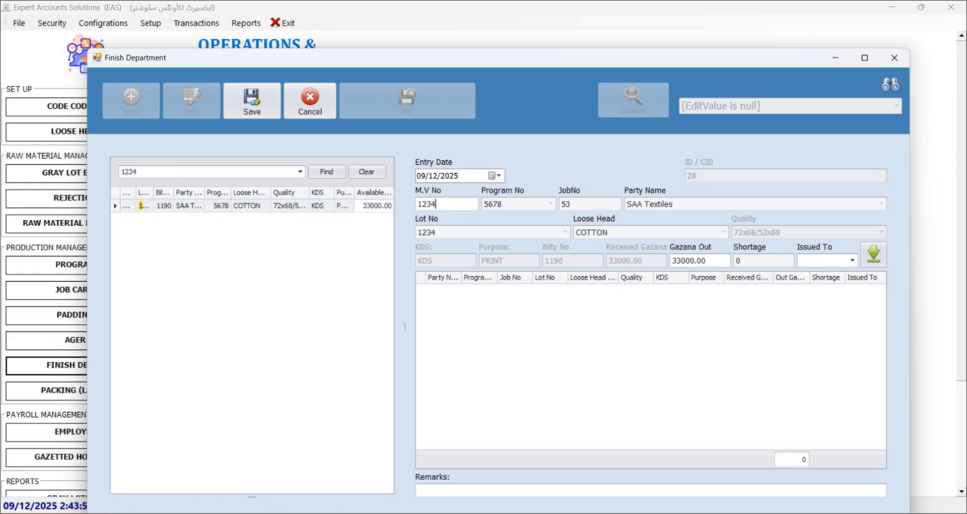
Issue the SAA Textiles lot to PACKING DEPARTMENT (LACER), add it to the grid and save the finishing record.
click(852, 261)
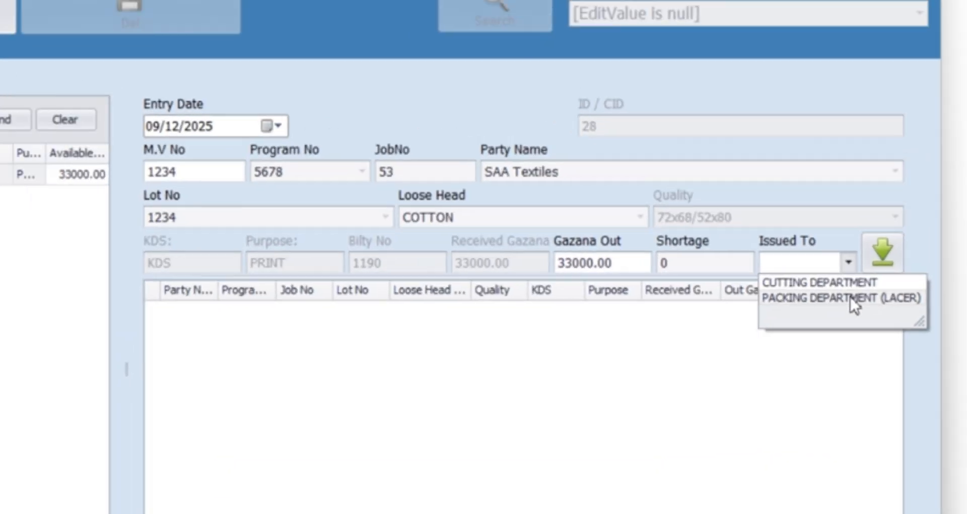
click(851, 301)
click(886, 250)
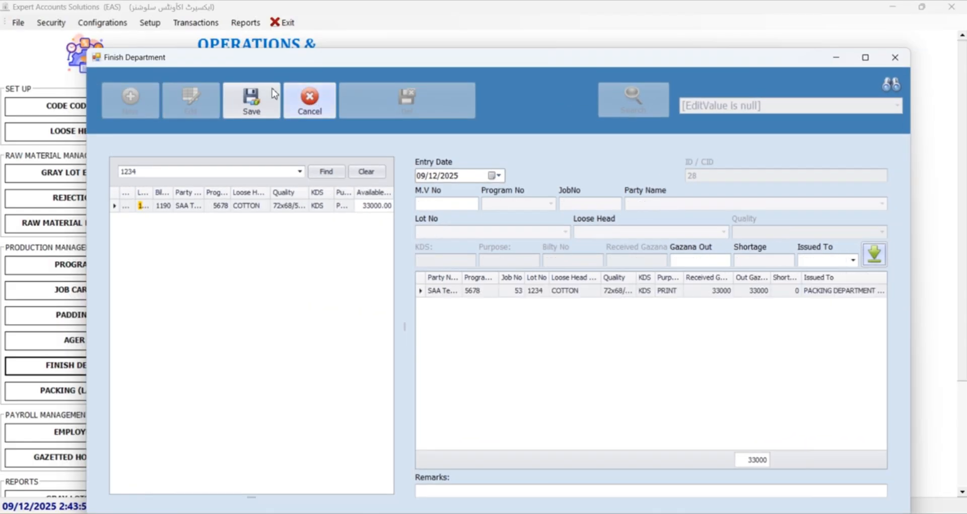
click(272, 94)
click(485, 297)
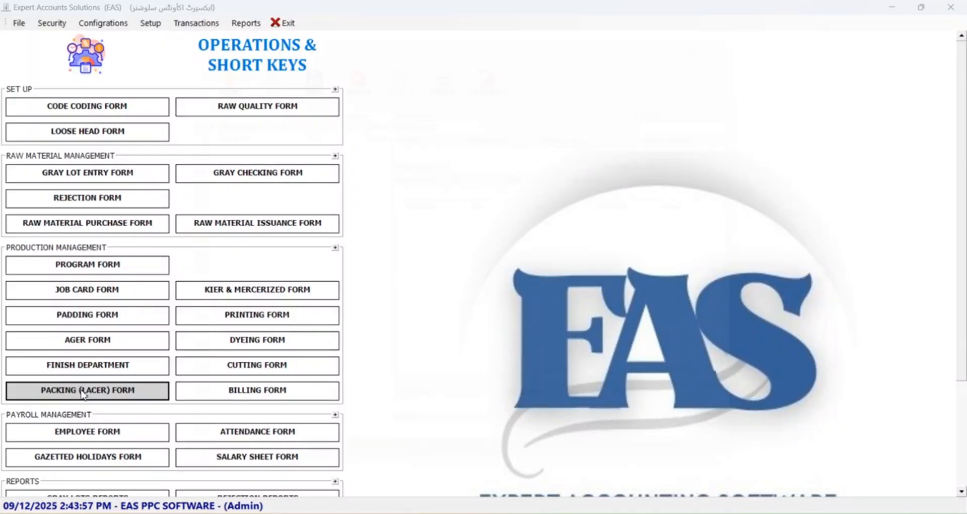
Review the Packing (Lacer) Form fields with SAA Textiles program 5678 loaded, then close the form without saving.
click(87, 390)
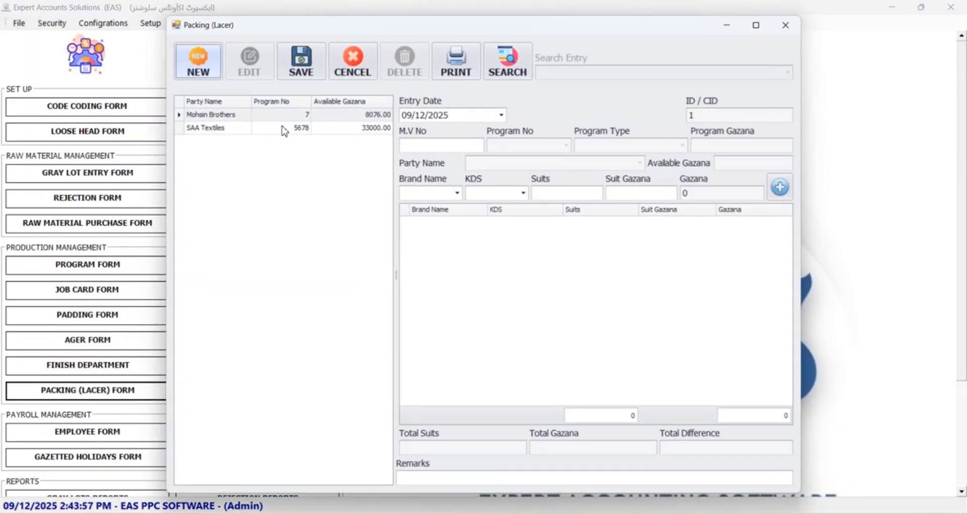
click(290, 129)
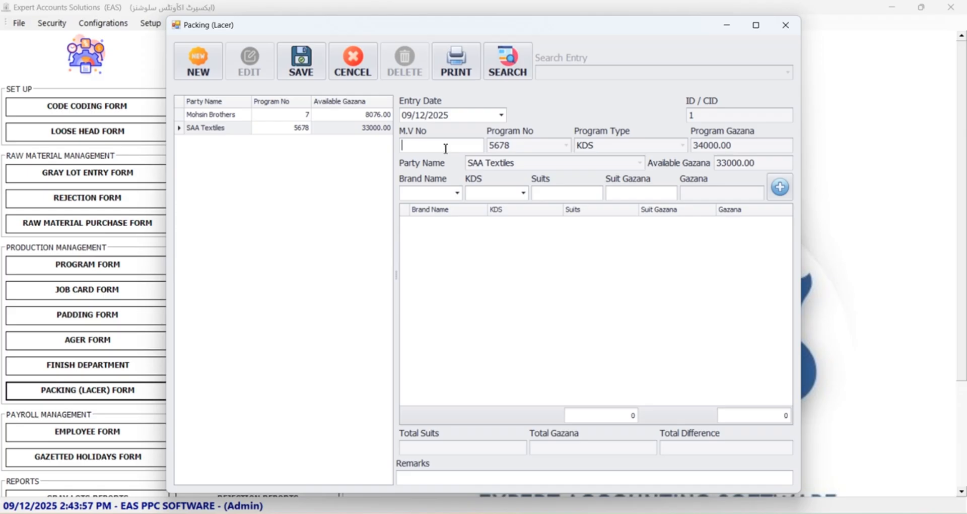
click(457, 194)
click(525, 194)
click(580, 193)
click(621, 193)
click(738, 190)
click(786, 25)
Reopen the saved Finish Department record for program 5678, lot 1234, for editing.
click(87, 365)
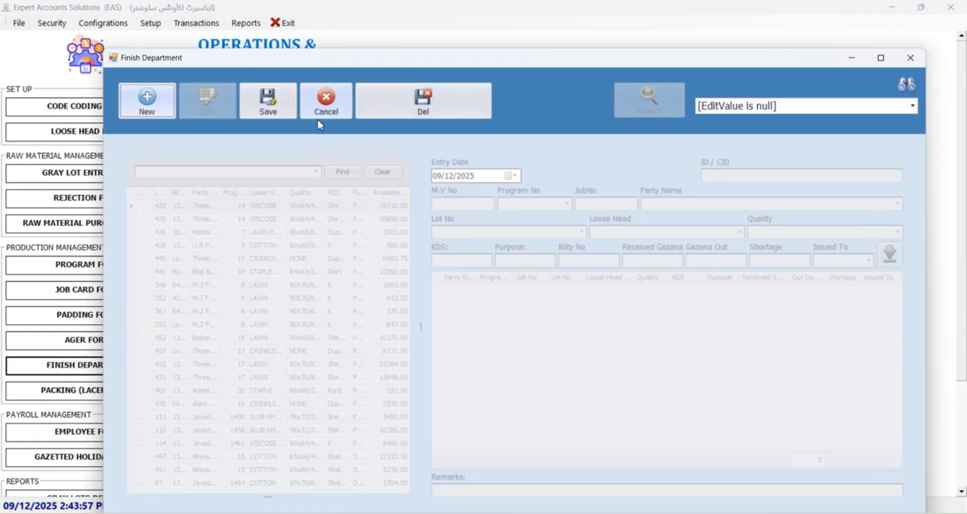
click(675, 115)
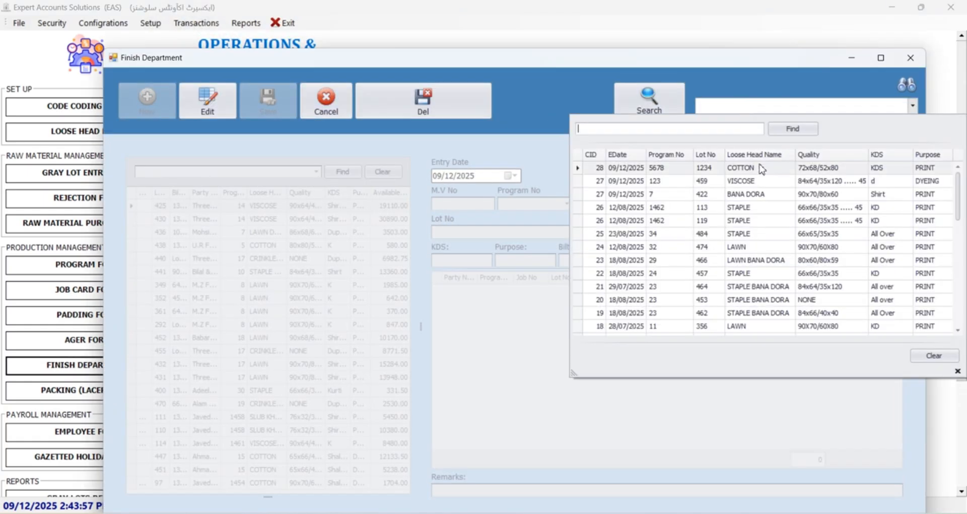
double_click(762, 169)
click(208, 101)
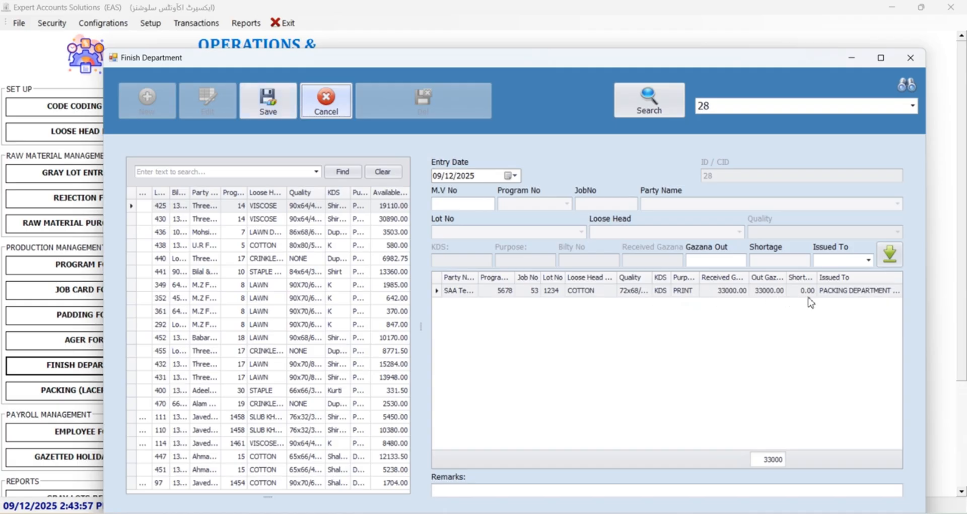
Change the lot line's Issued To to CUTTING DEPARTMENT, save the finishing record and close the form.
double_click(828, 293)
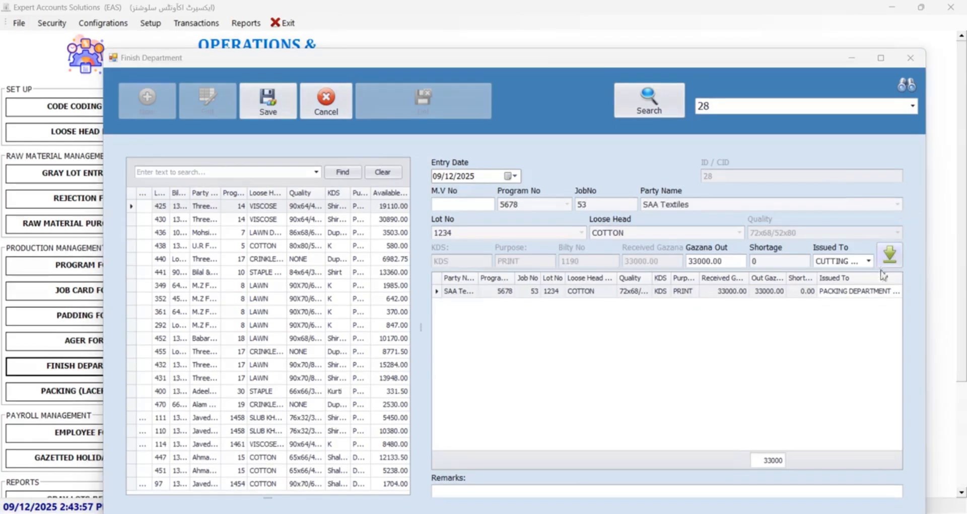
click(895, 253)
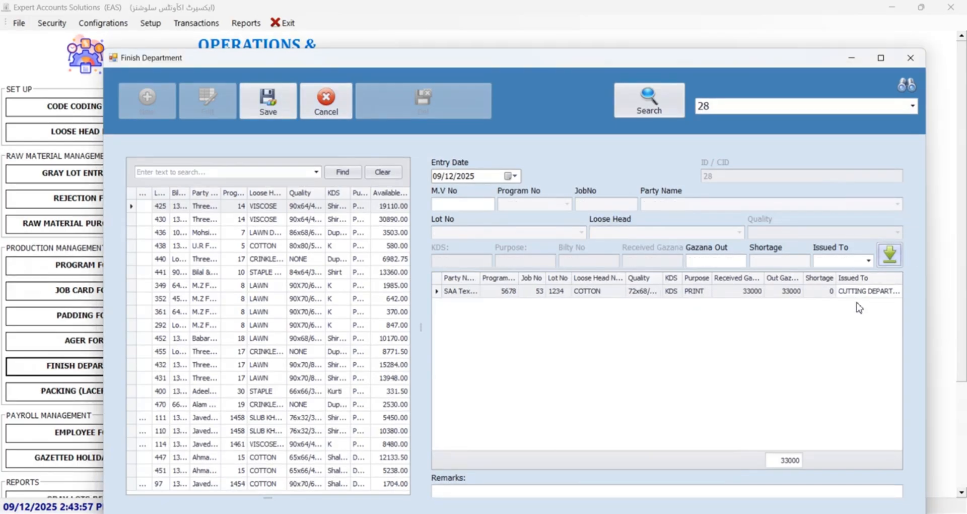
click(267, 104)
click(490, 299)
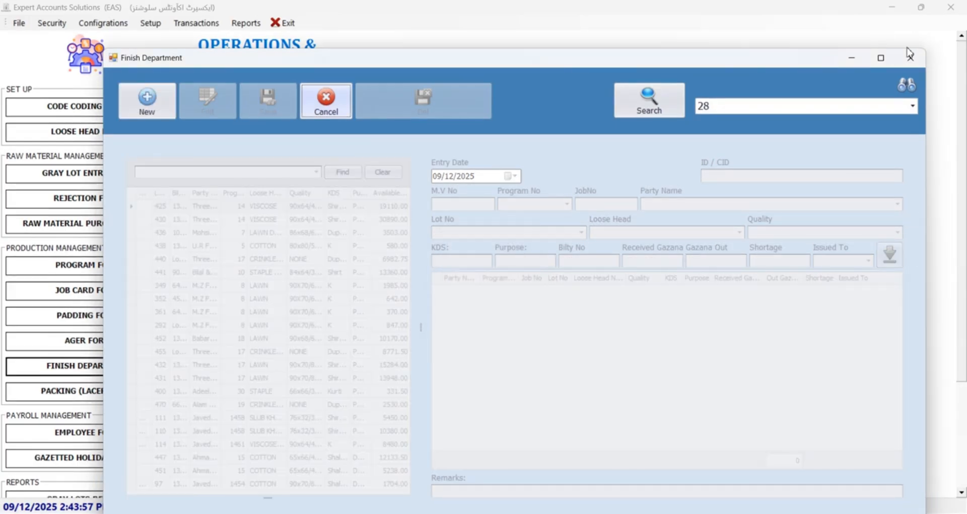
click(911, 57)
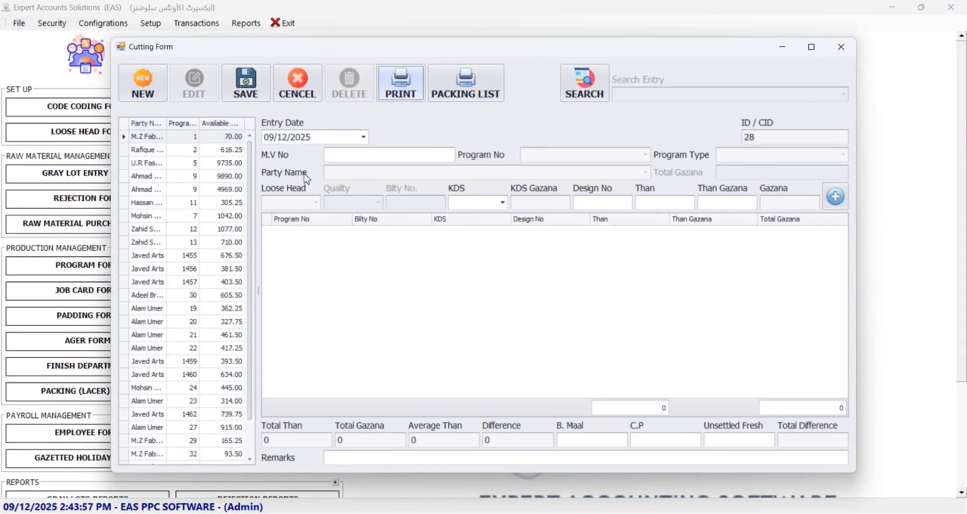
Load SAA Textiles program 5678 in the Cutting Form and choose the KDS item.
scroll(207, 366, down, 1)
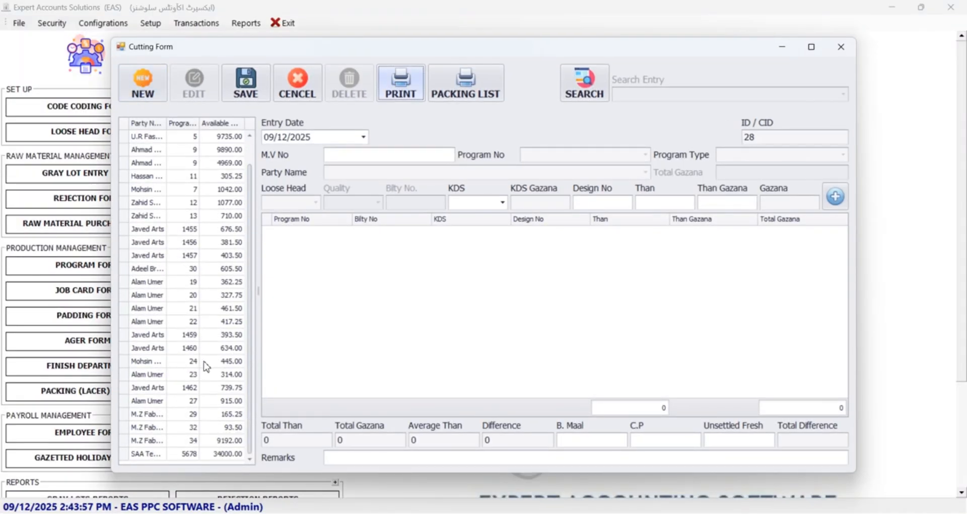
click(188, 458)
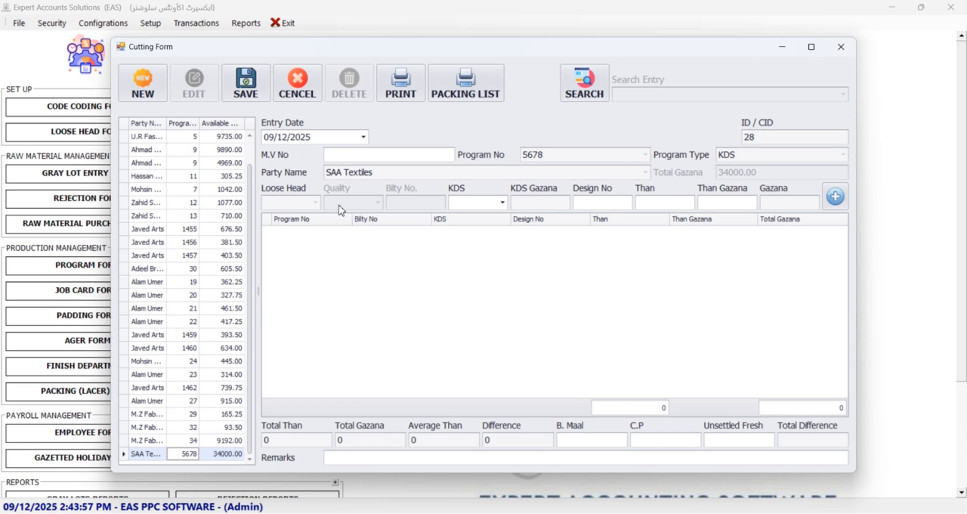
click(502, 202)
click(532, 272)
Add a cutting line with Design No 666, Than 1000 and Than Gazana 33.
click(621, 203)
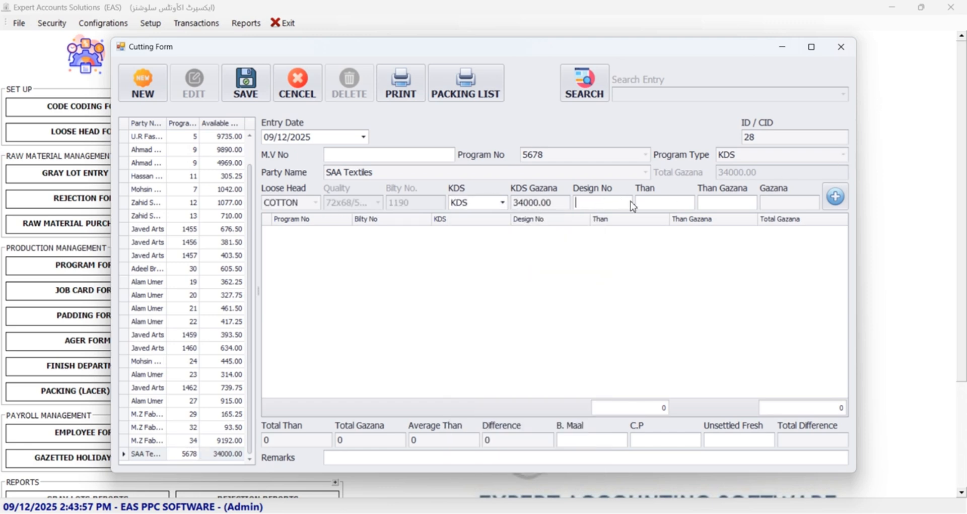
text(666)
key(Tab)
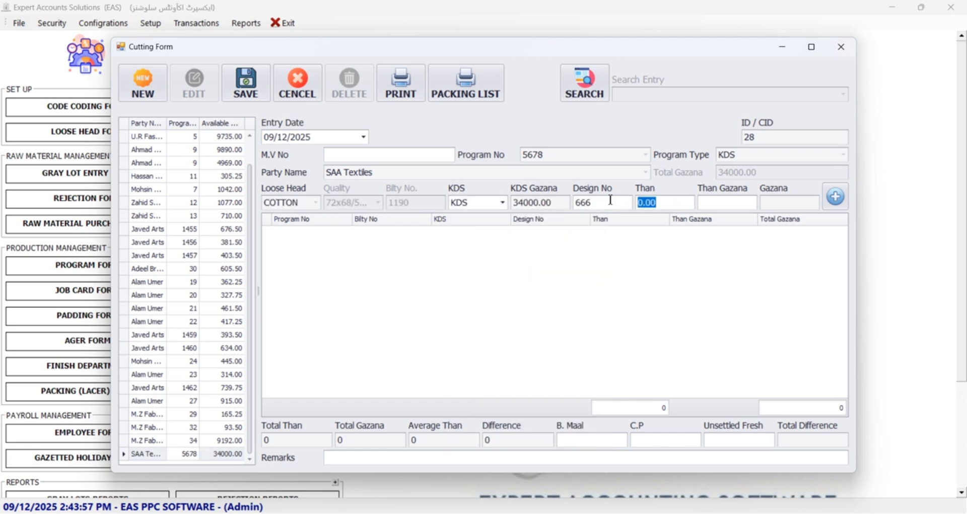
text(1000)
key(Tab)
text(33)
click(835, 197)
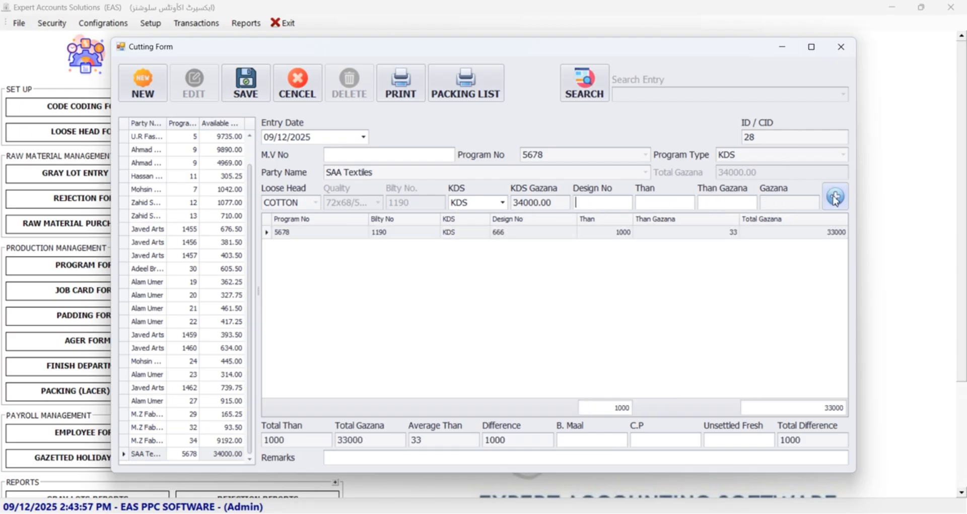
Enter a B. Maal of 1000 and save the cutting record.
click(580, 440)
text(1000)
click(246, 85)
click(522, 308)
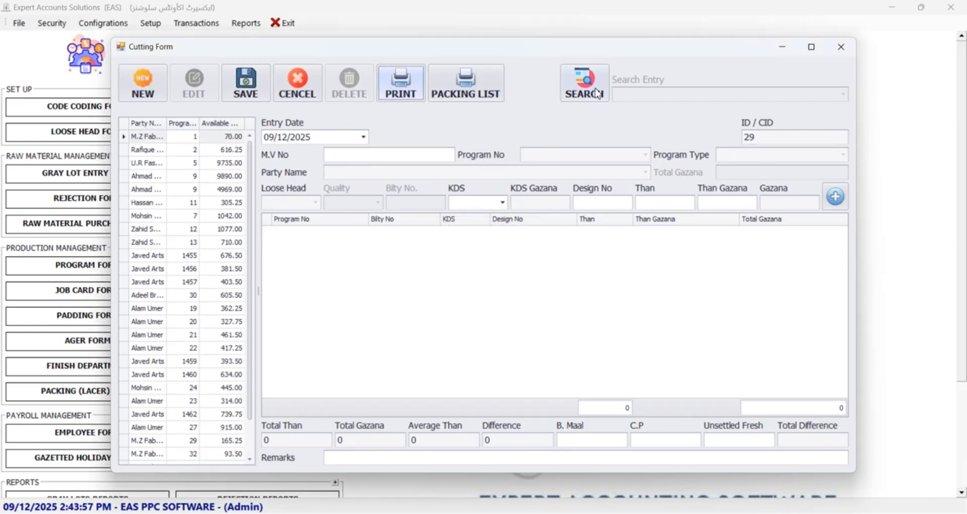
Retrieve the saved cutting record for program 5678, preview its cutting report and close the report.
click(591, 92)
click(682, 155)
click(487, 96)
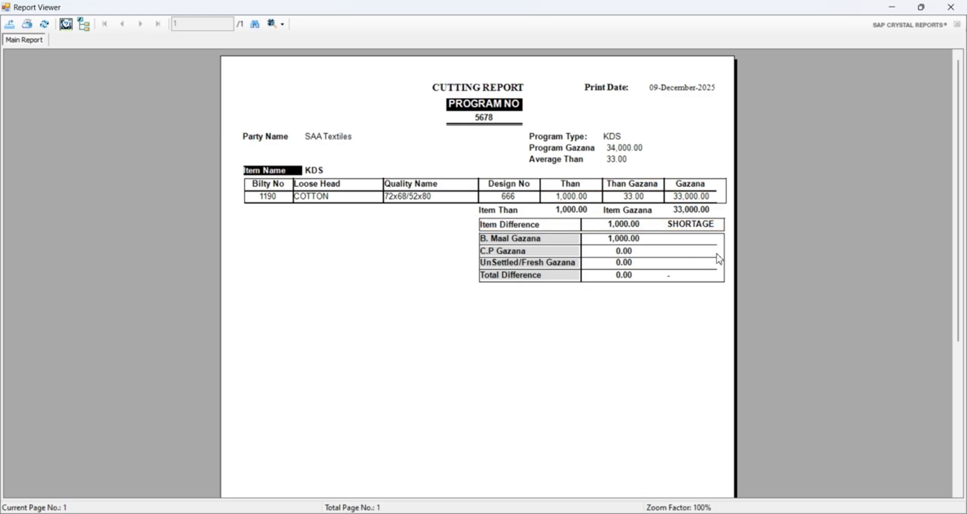
click(951, 8)
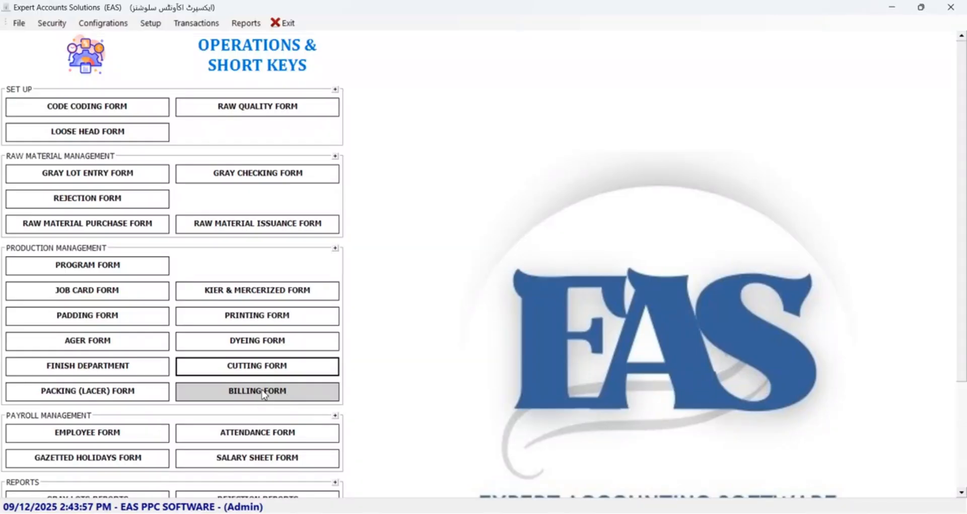
Start a new record in the Billing Form and load SAA Textiles program 5678 with its KDS item.
click(441, 391)
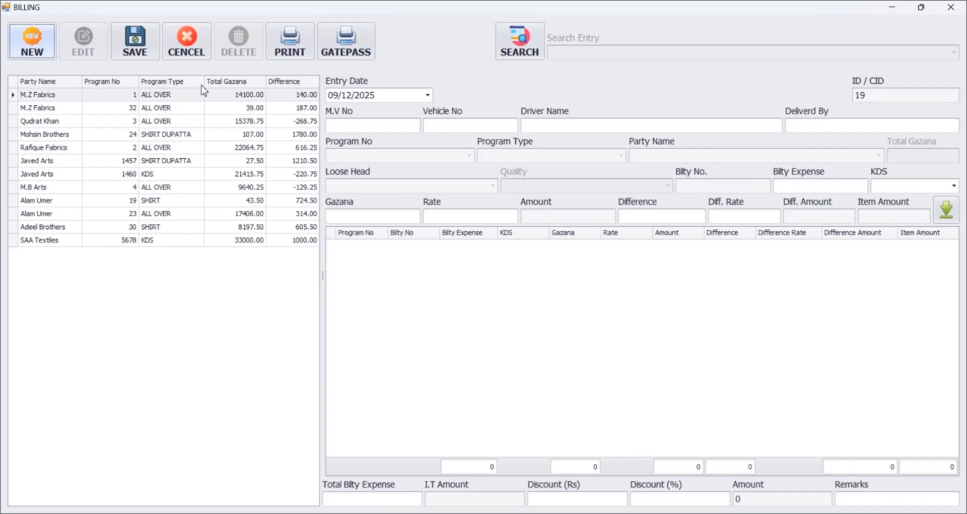
click(30, 48)
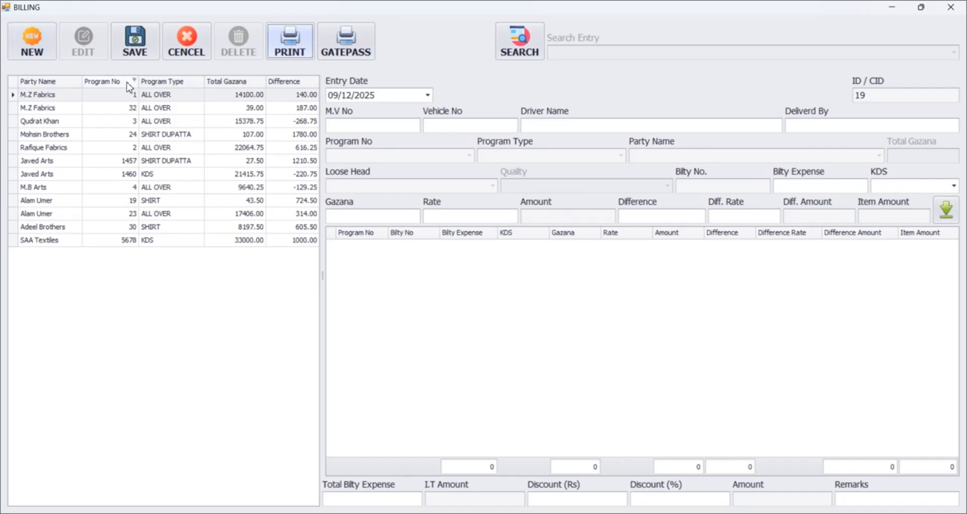
click(170, 240)
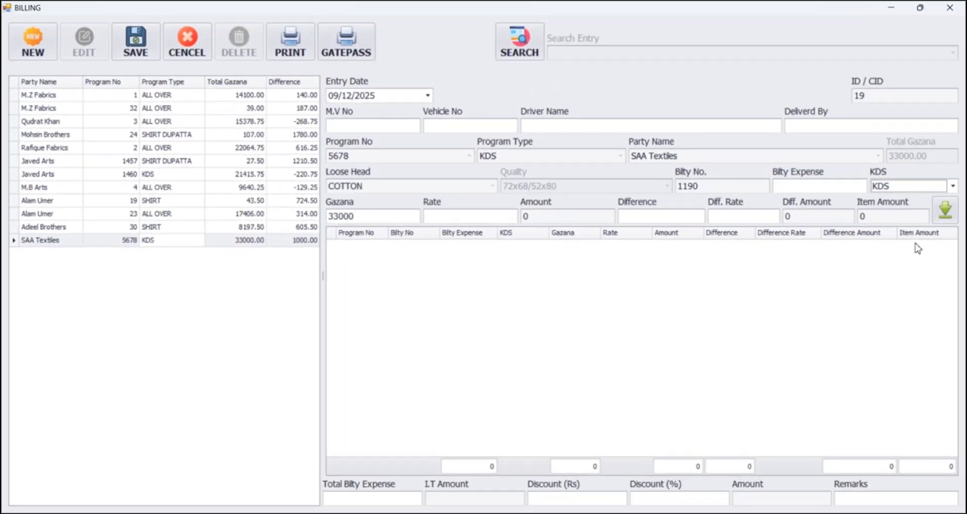
Add the billing line with a Rate of 20, a Difference of 1000 and a Diff. Rate of 200.
click(454, 216)
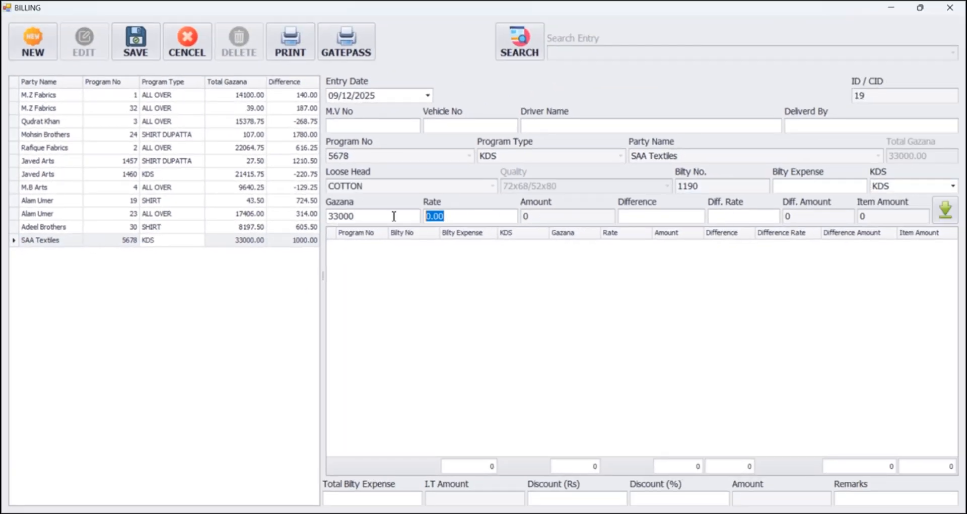
text(20)
key(Tab)
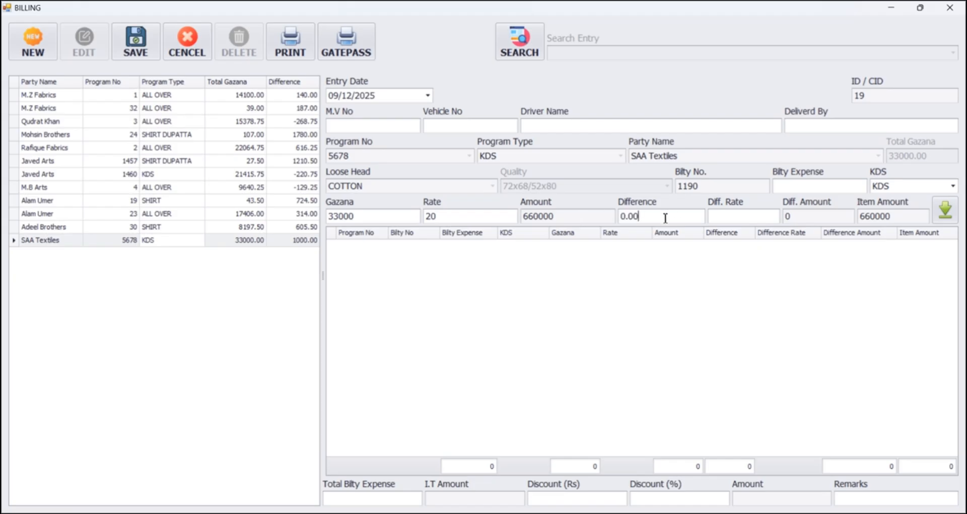
text(1000)
key(Tab)
text(200)
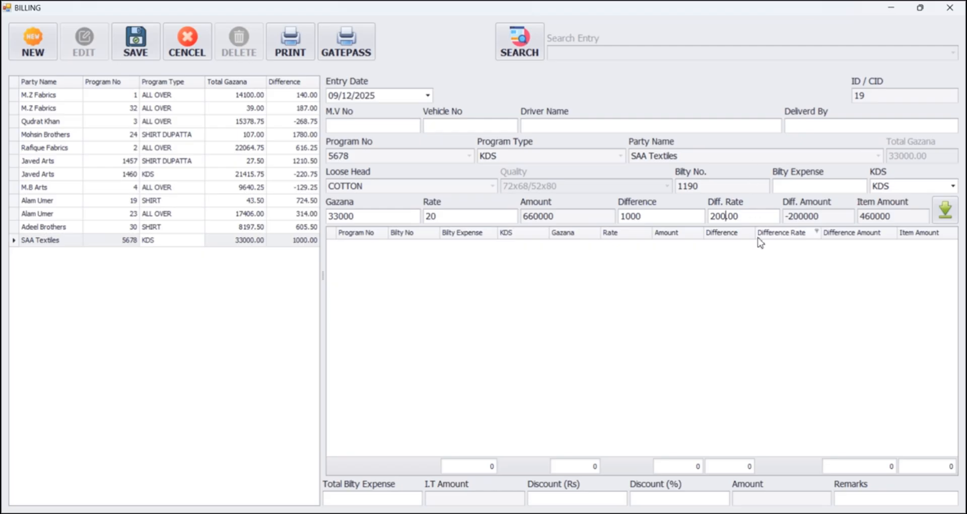
click(950, 211)
Enter M.V No 1234, Vehicle No 7722, the driver's name and the deliverer's name, and save the bill.
click(370, 128)
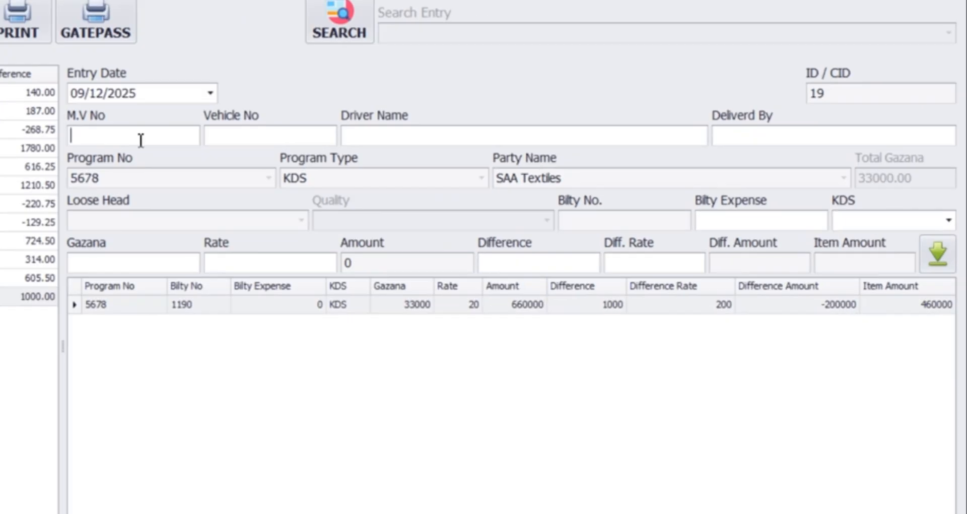
text(1234)
click(311, 141)
text(7722)
click(580, 141)
text(AAAAAA)
key(BackSpace)
key(BackSpace)
key(BackSpace)
key(BackSpace)
key(BackSpace)
text(BBA)
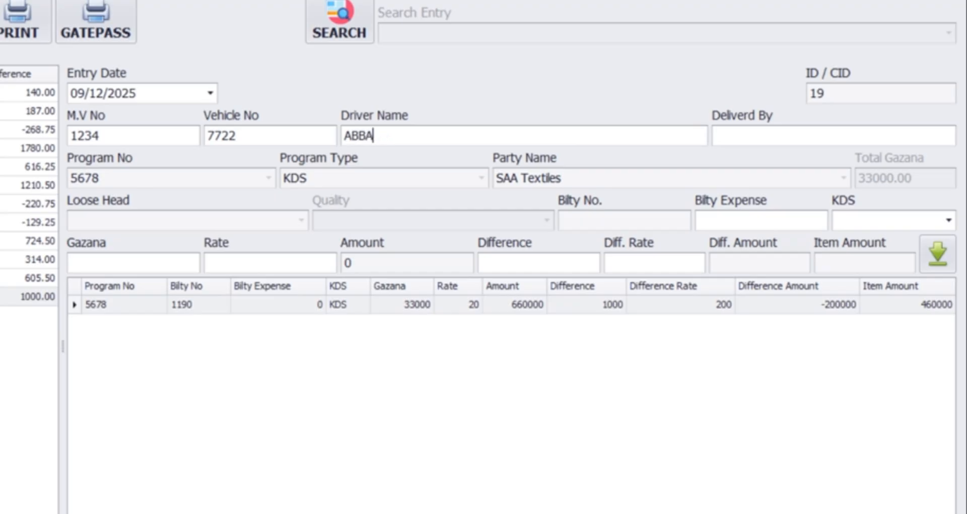
text(SHOAIB)
key(ctrl+s)
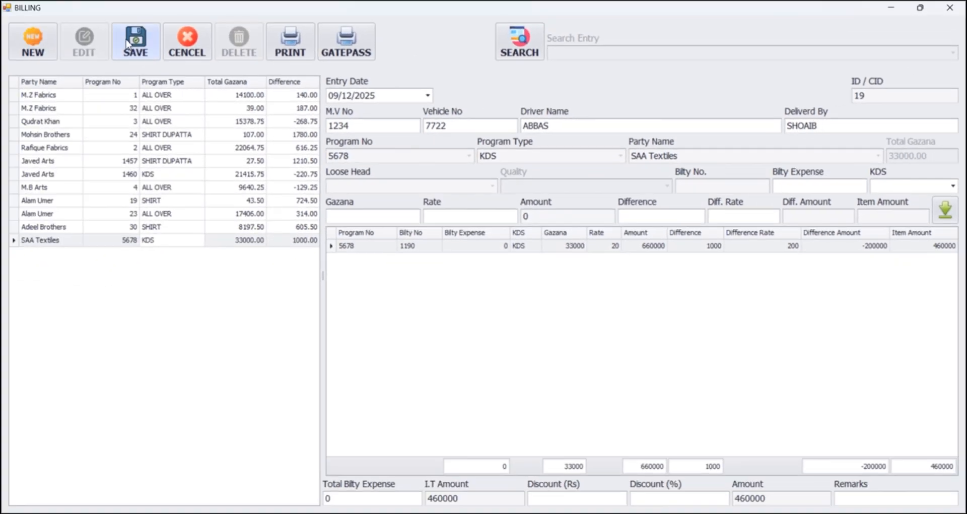
Retrieve the saved SAA Textiles bill and open its gate pass.
click(519, 54)
click(604, 53)
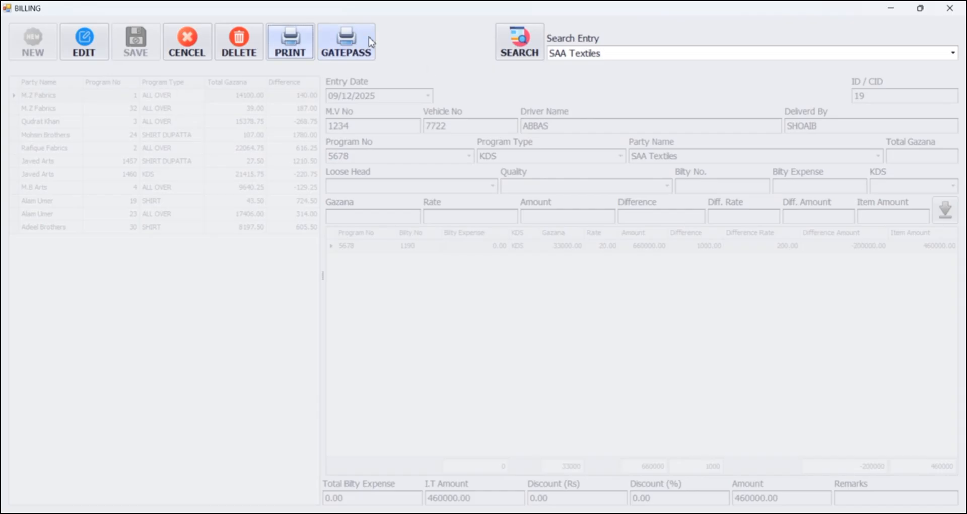
click(366, 40)
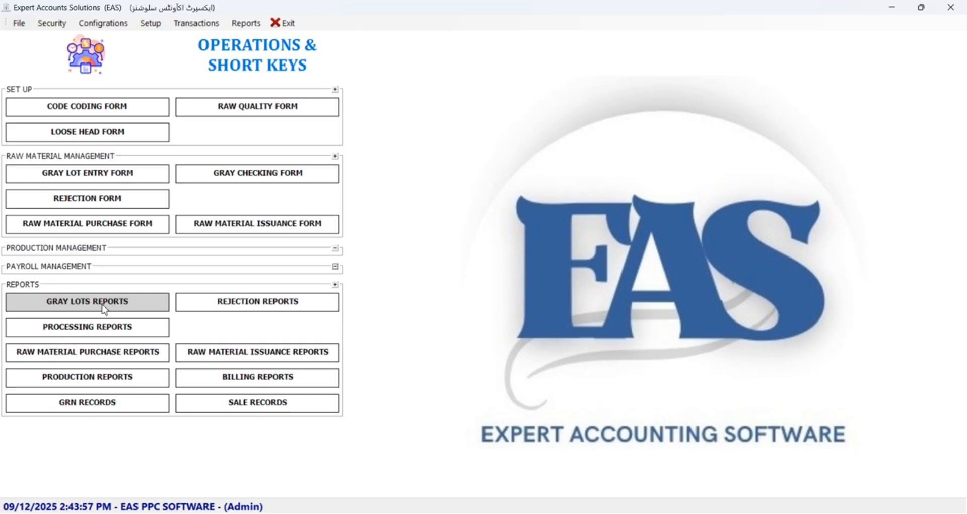
Show the party-wise gray lots report filtered to lots with Complete status.
click(104, 305)
click(481, 224)
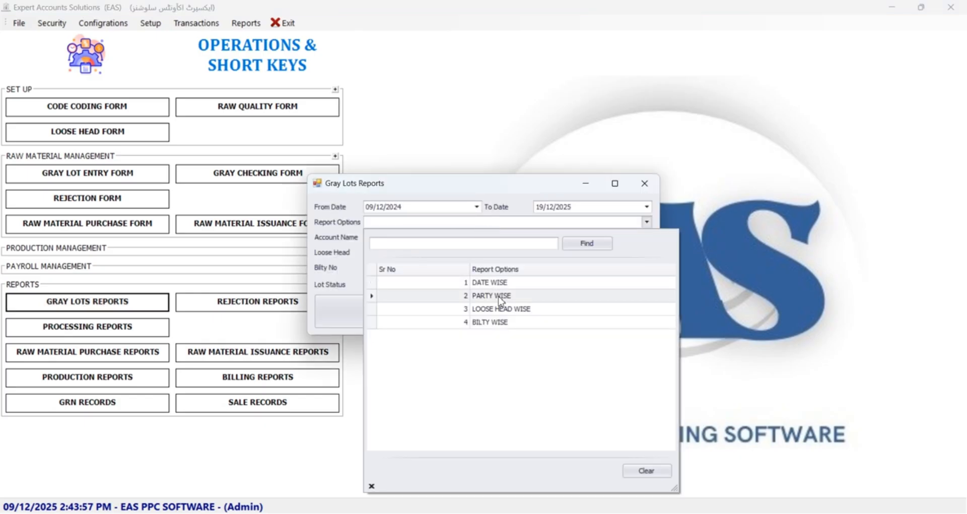
click(501, 301)
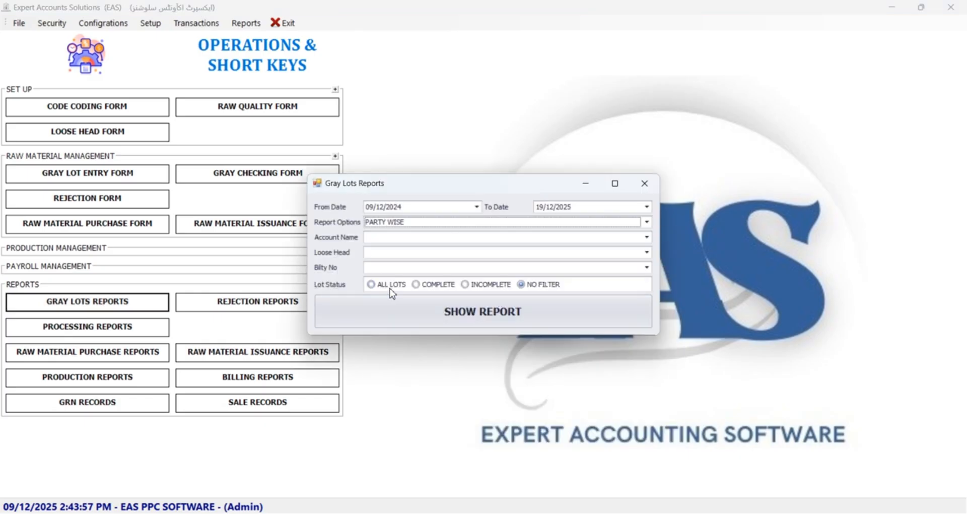
click(436, 288)
click(560, 315)
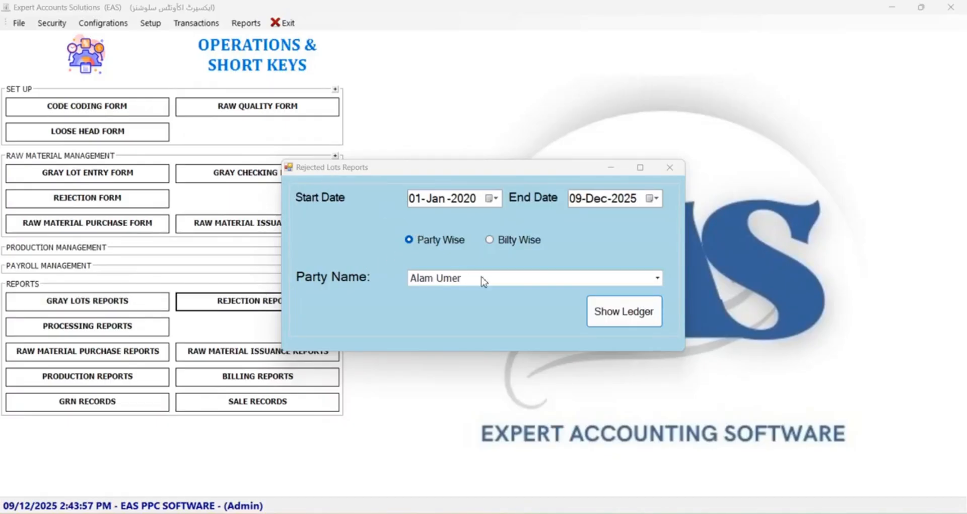
View the party-wise rejected lots ledger for the selected party, switch the rejection report to Bilty Wise and close it.
click(623, 314)
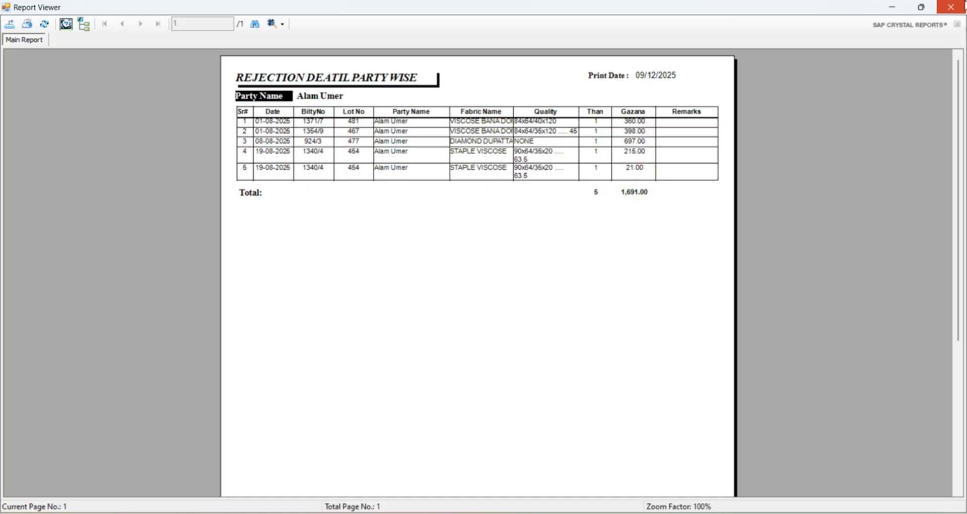
click(953, 6)
click(519, 237)
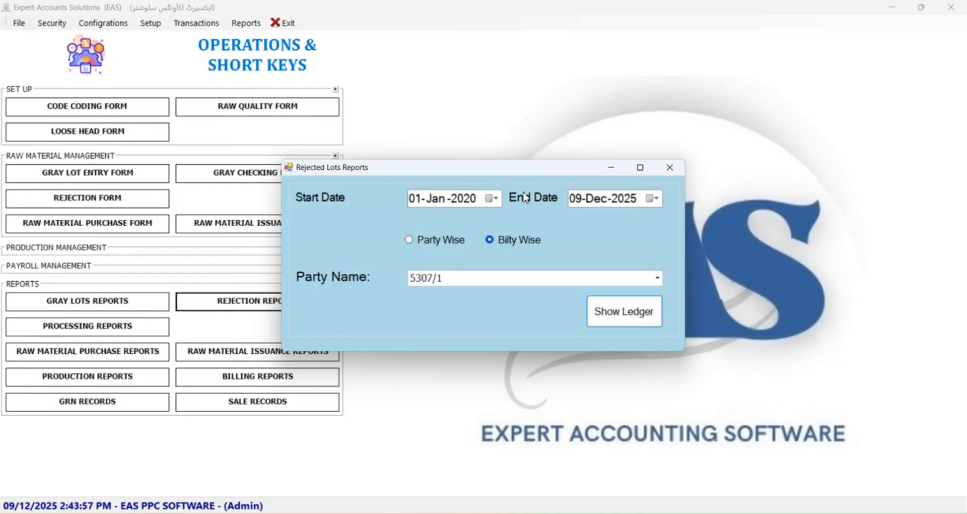
click(670, 167)
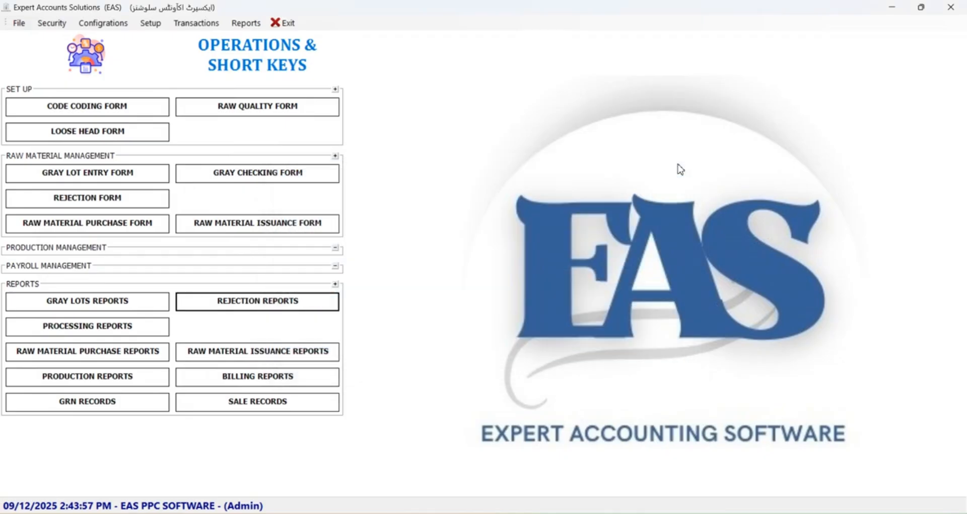
Show the detailed processing report for SAA Textiles program 5678 with Complete status and review its department sections on both pages.
click(150, 335)
click(383, 263)
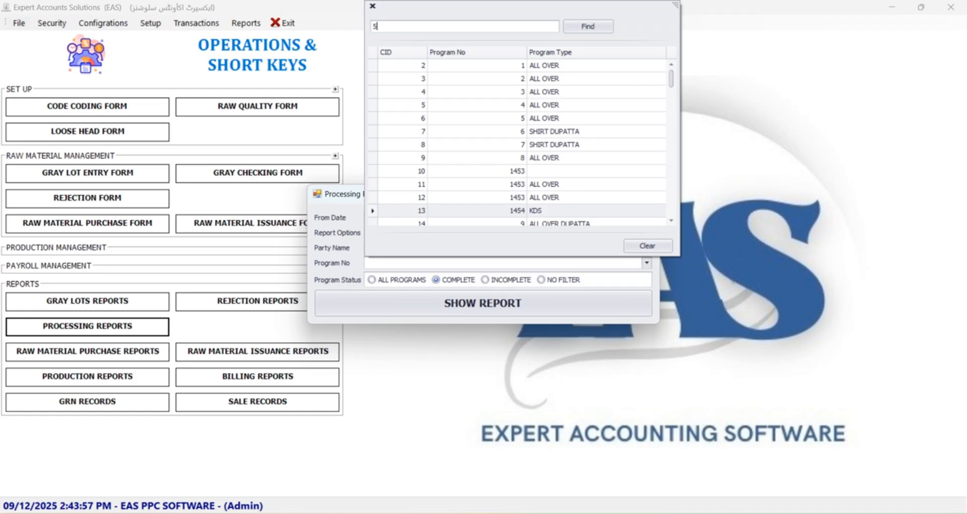
key(Down)
key(Return)
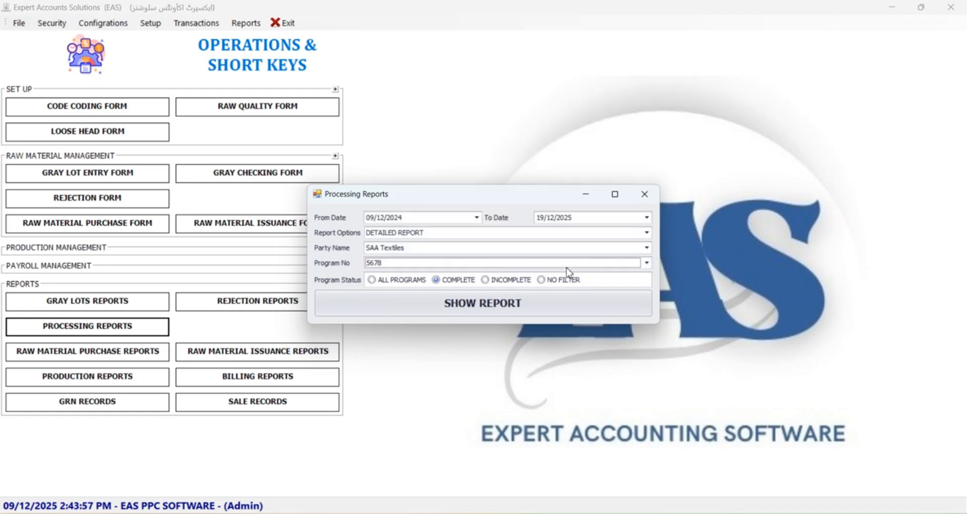
click(488, 303)
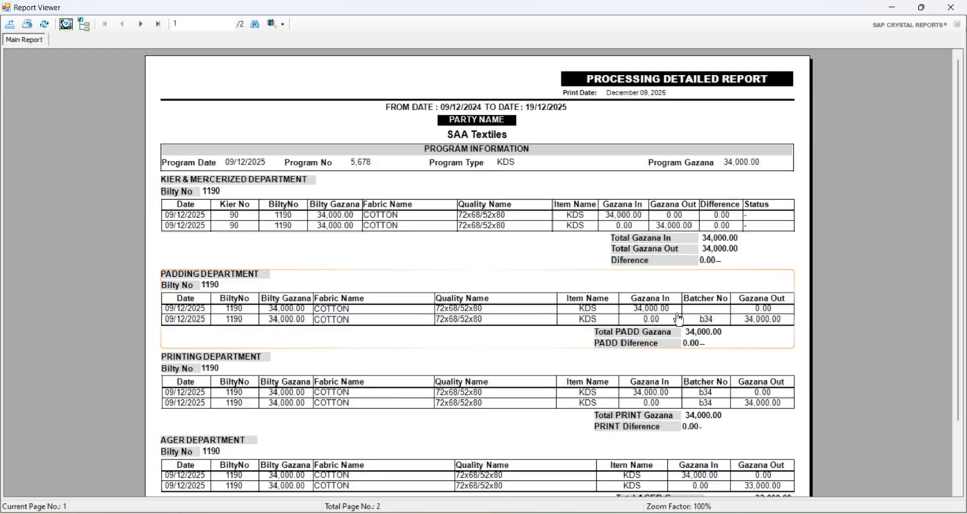
scroll(768, 327, down, 3)
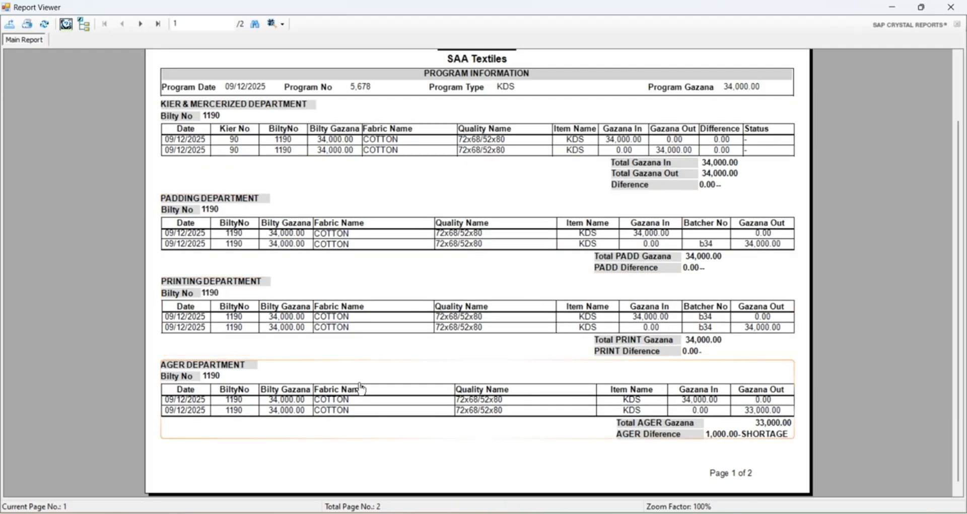
scroll(209, 384, down, 3)
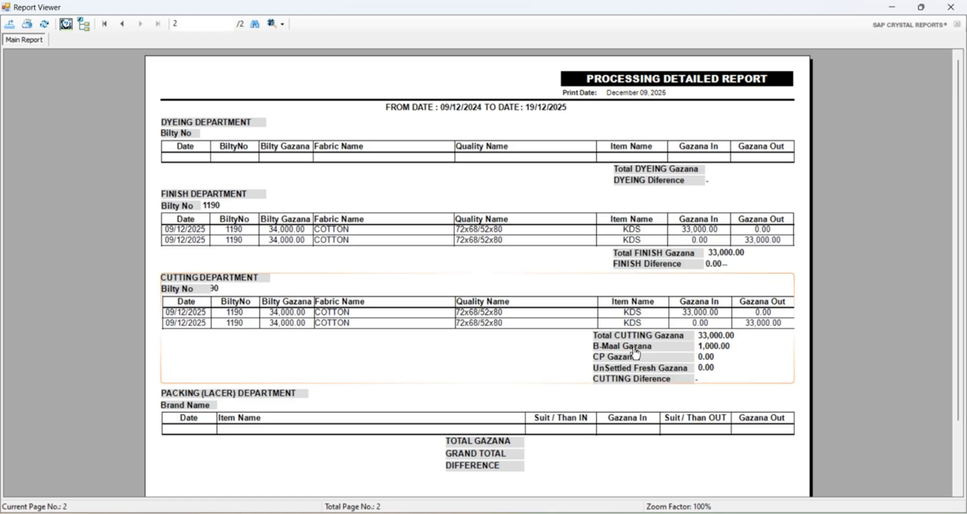
key(Escape)
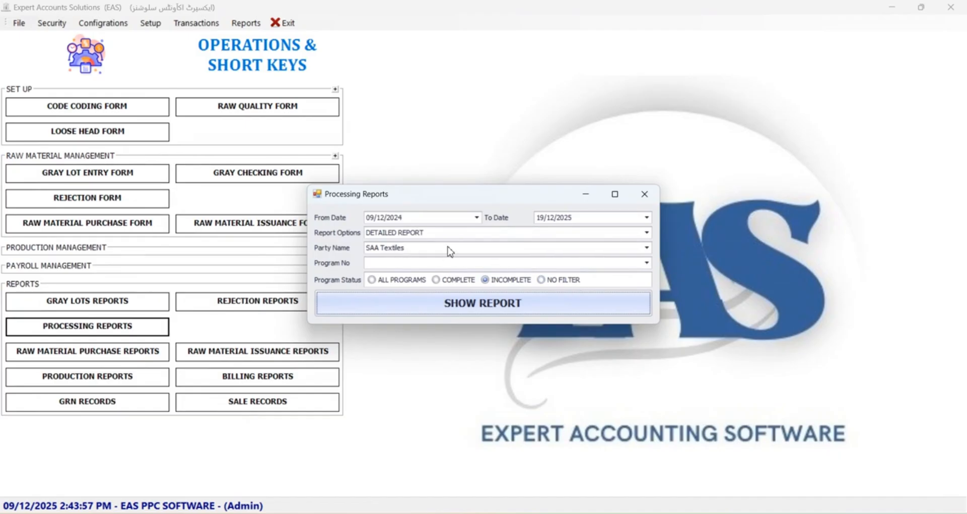
Show the detailed processing report for SAA Textiles with Incomplete status and no program number, and look through it.
click(401, 302)
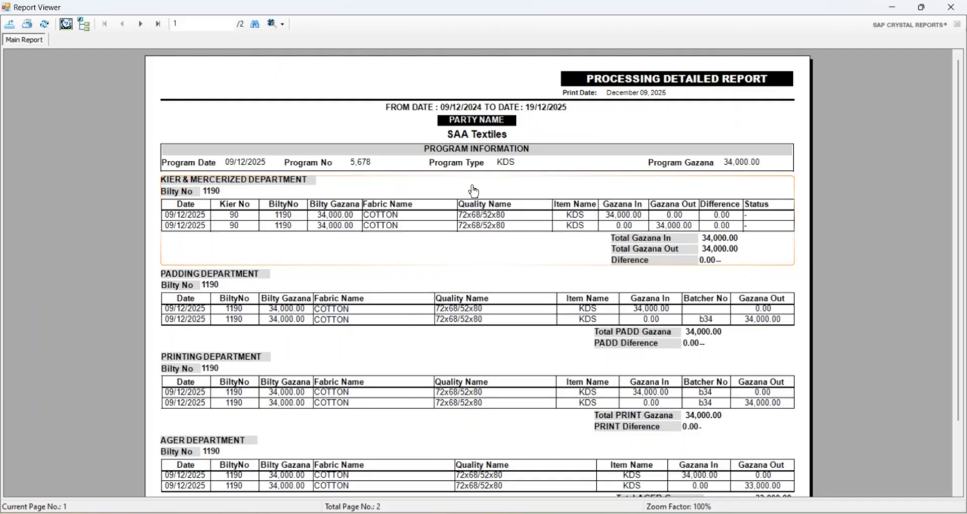
scroll(474, 191, down, 3)
scroll(474, 203, up, 3)
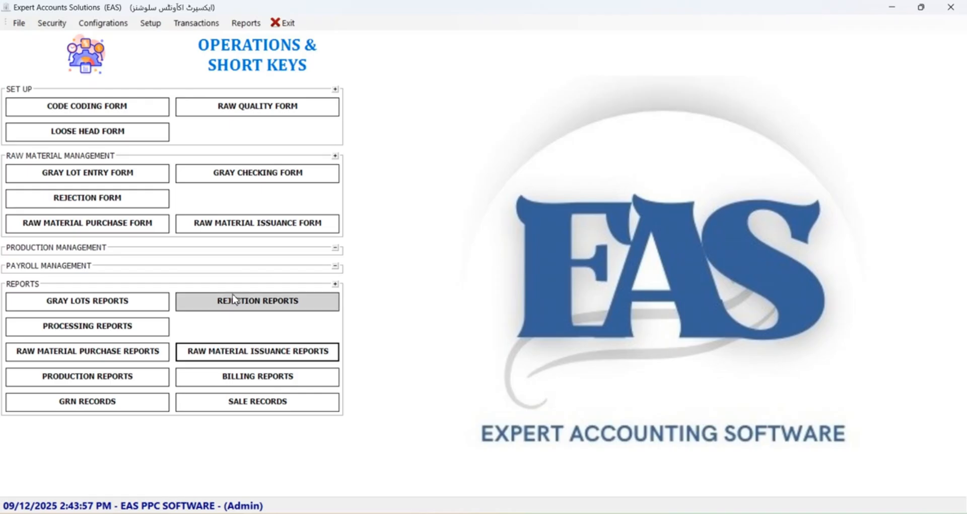
View the detailed and summarized printing production reports for SAA Textiles program 5678.
click(87, 376)
click(434, 242)
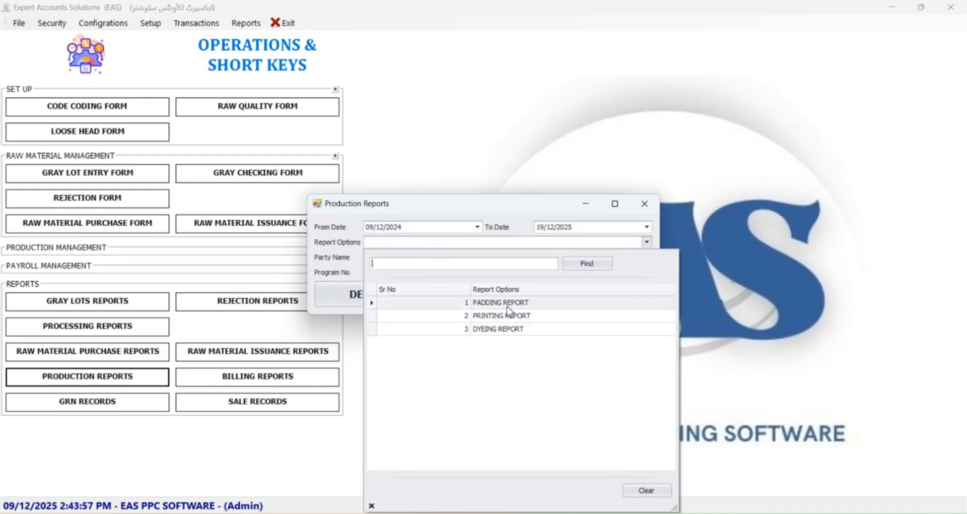
click(520, 328)
click(406, 259)
text(saa)
key(Return)
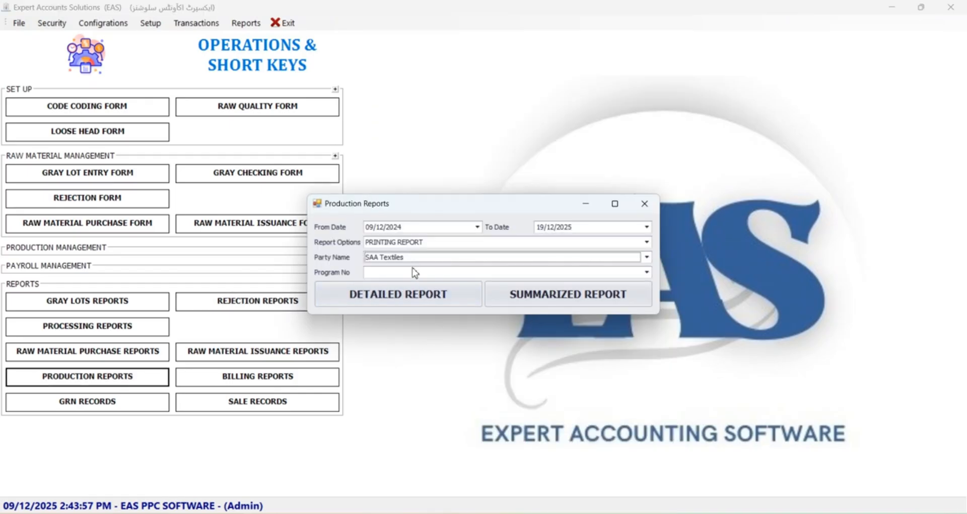
click(621, 271)
text(5678)
click(459, 302)
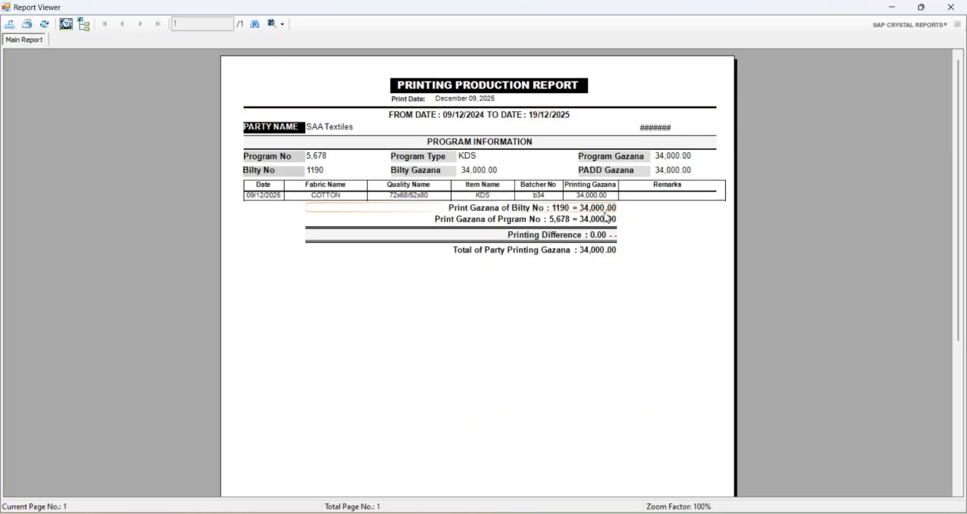
click(951, 7)
click(593, 301)
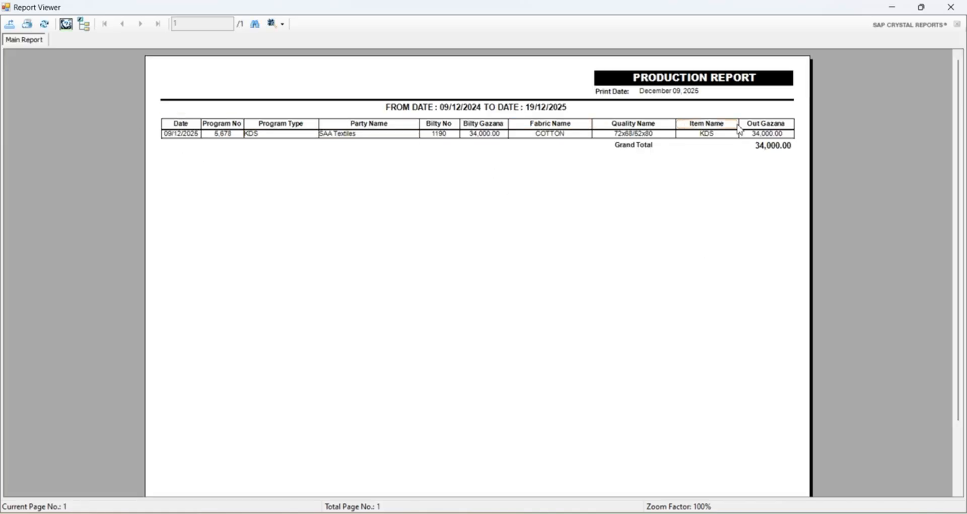
click(952, 7)
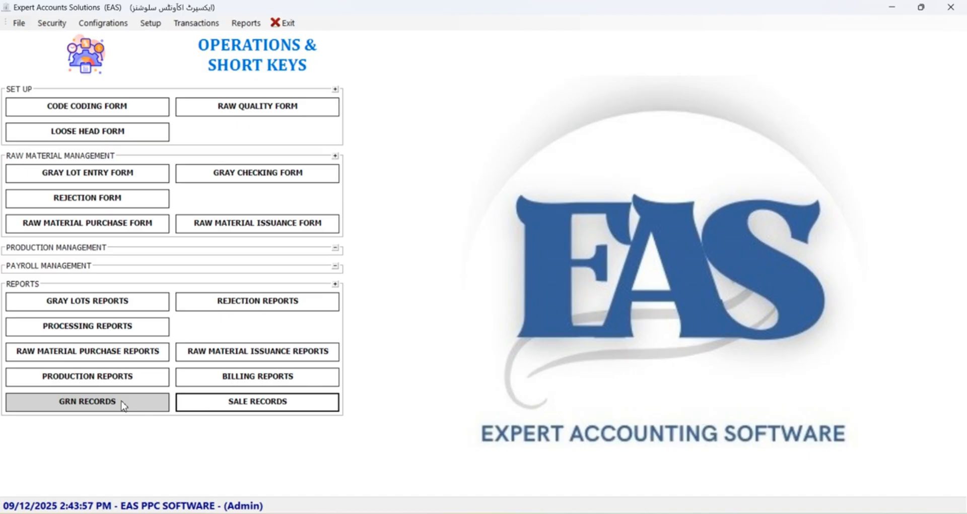
View the all-parties vendor summary in the GRN records and close the records.
click(125, 404)
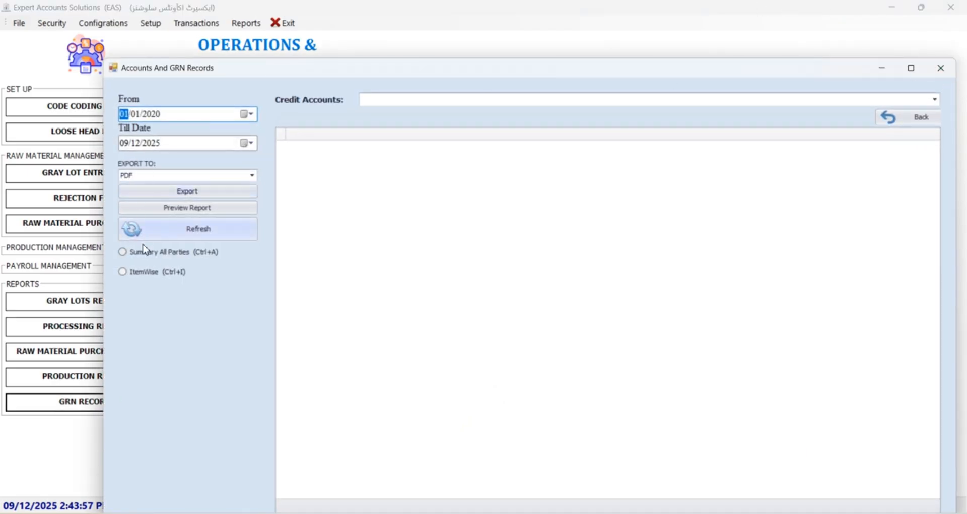
click(165, 258)
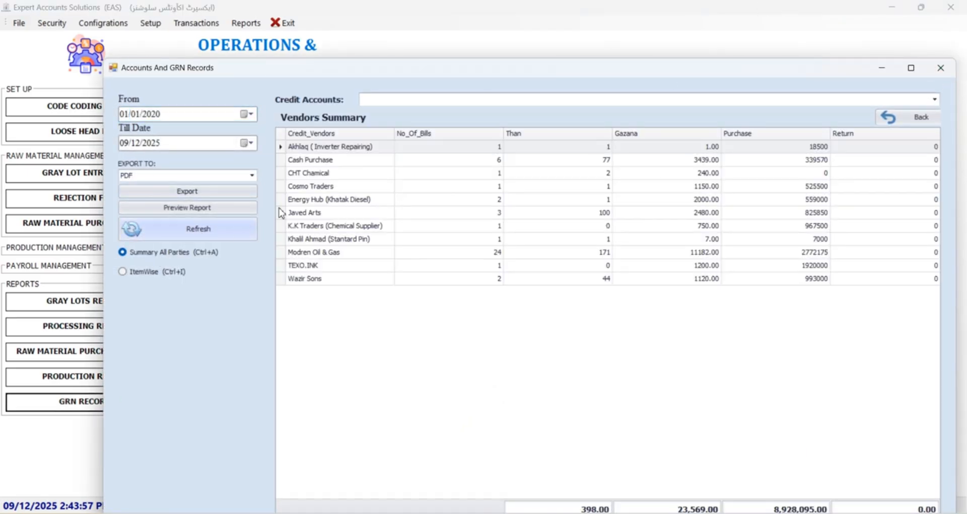
click(941, 67)
View the all-parties credit customer summary in the sale records, switch to item-wise cash sales and close the records.
click(333, 402)
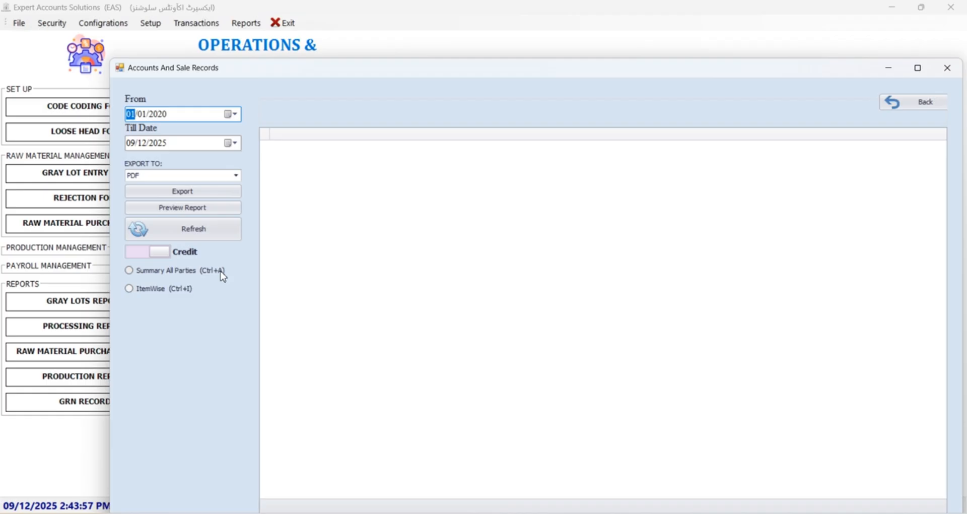
click(162, 270)
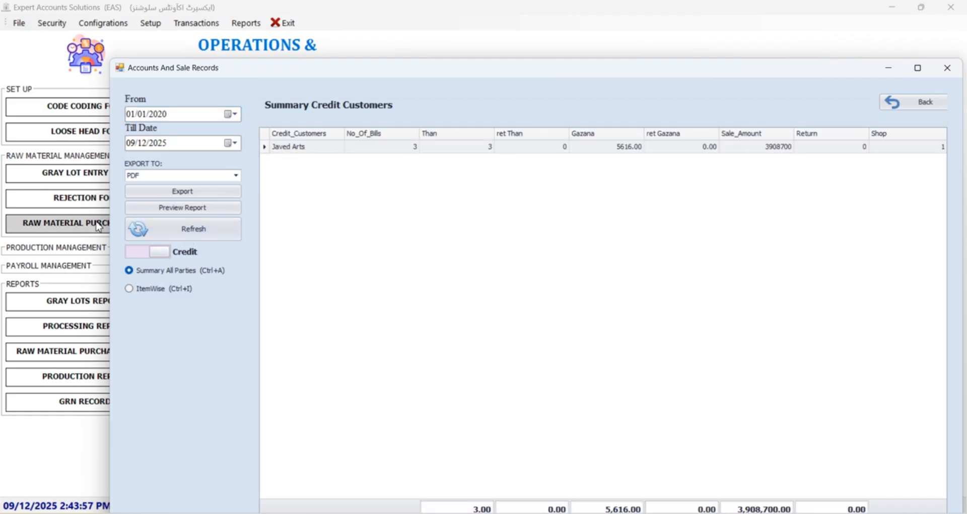
click(136, 252)
click(153, 289)
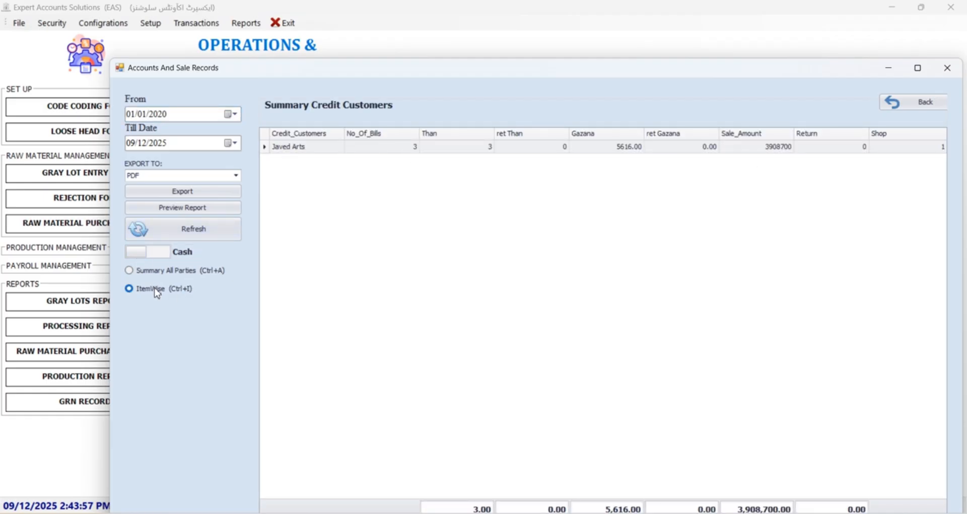
click(948, 67)
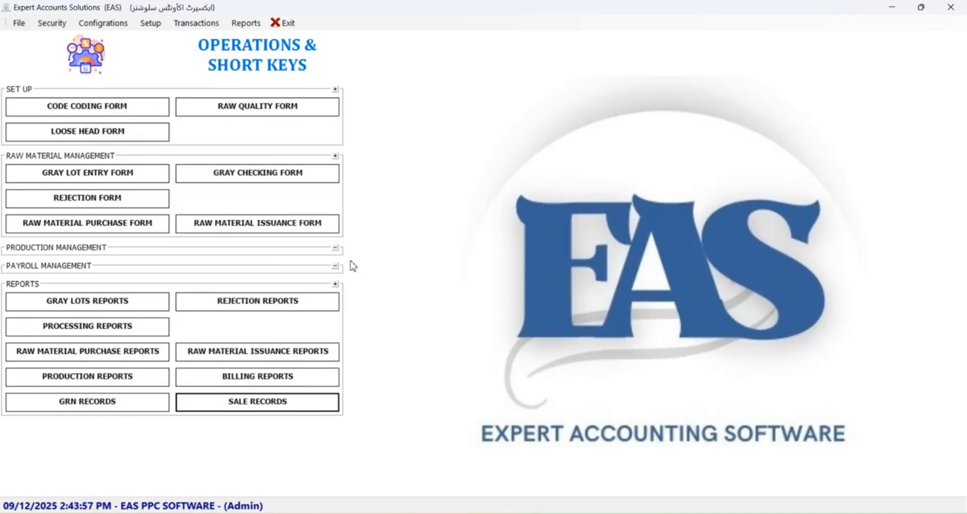
Display the available Accounts Transactions entries.
click(185, 23)
mouse_move(213, 40)
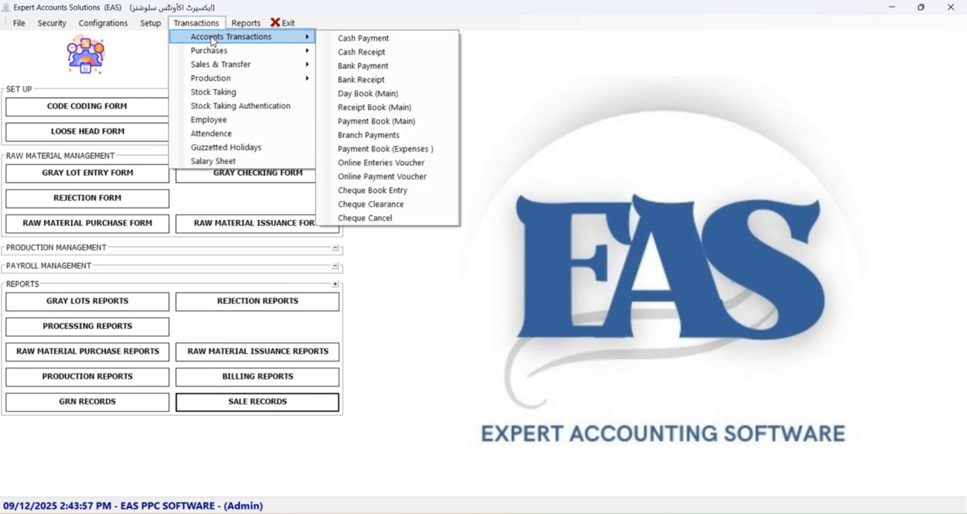